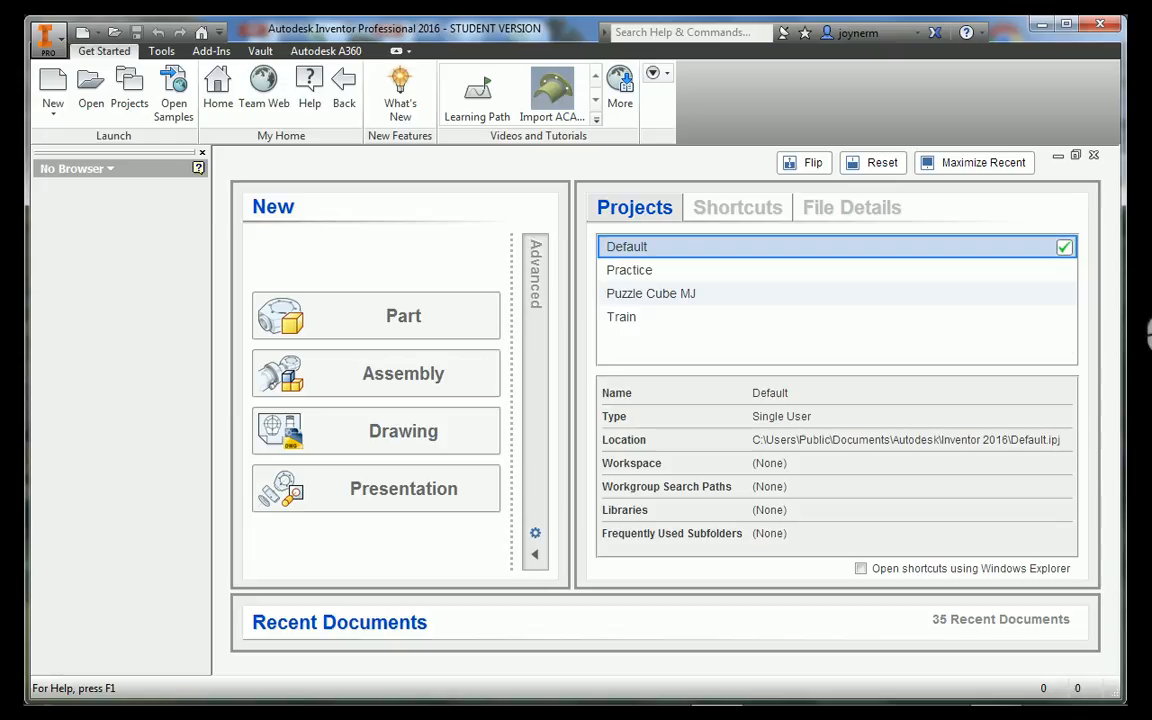
Activate the Practice project and create a new drawing from the English ANSI (in).idw template
click(1066, 272)
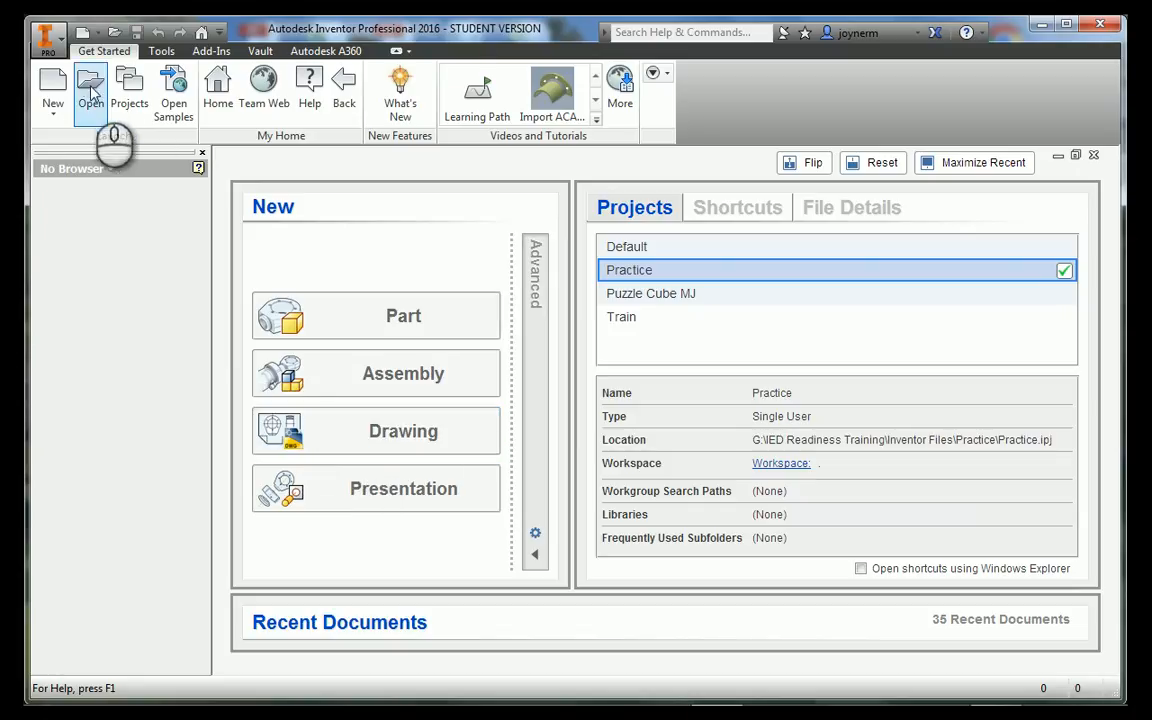
click(60, 88)
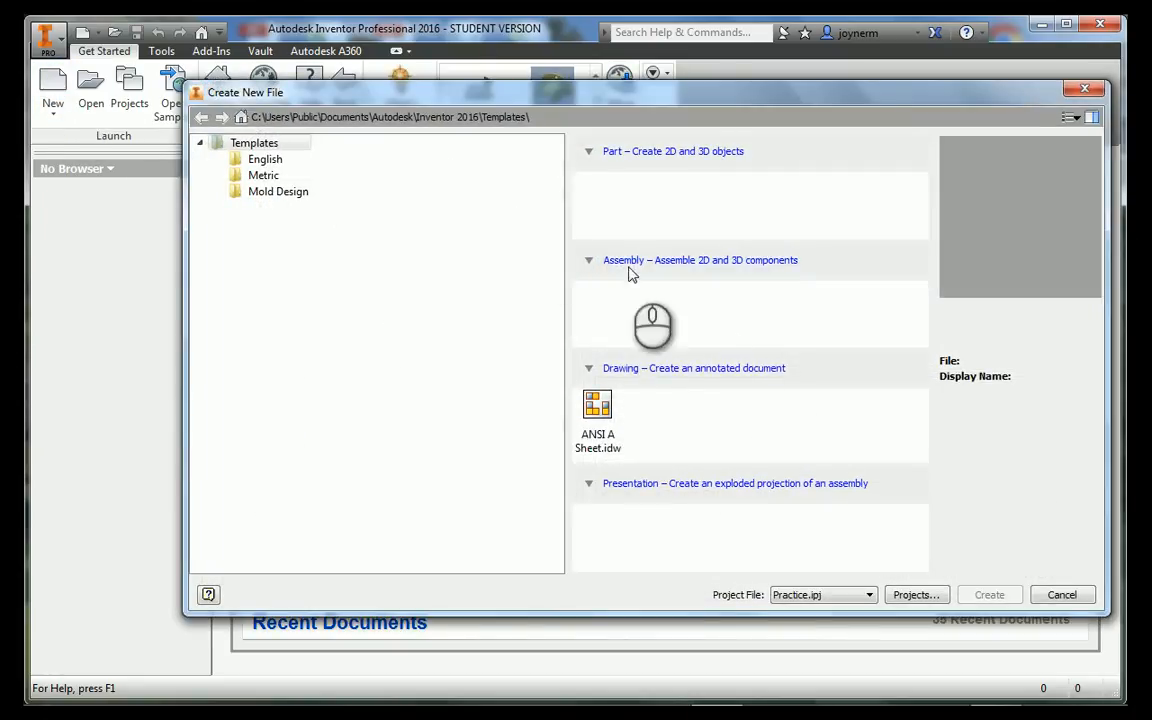
click(267, 163)
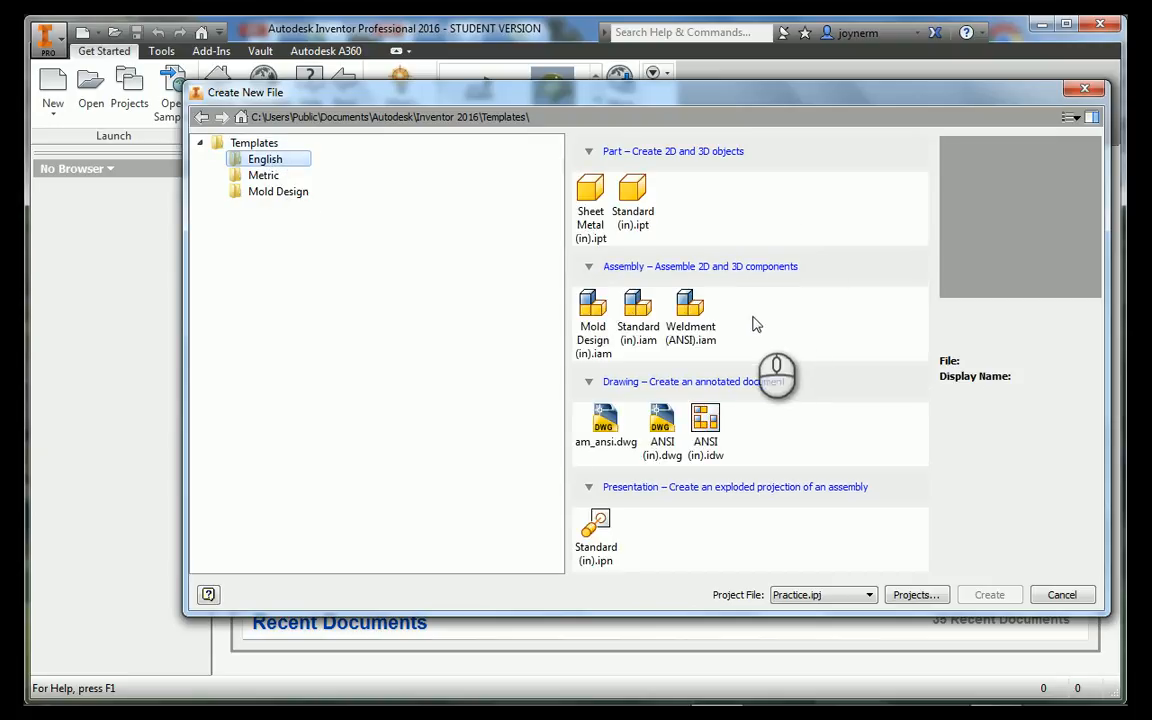
double_click(706, 420)
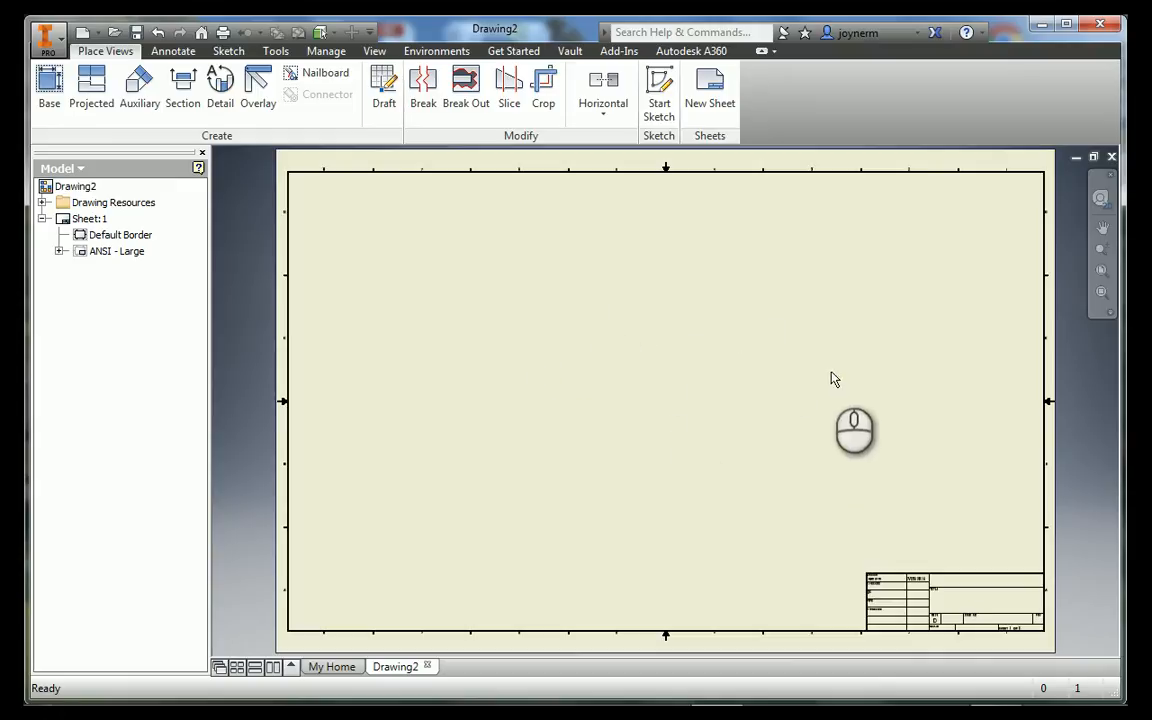
Edit the drawing's sheet, naming it Practice Drawing and setting its size to A
middle_drag(866, 471, 861, 365)
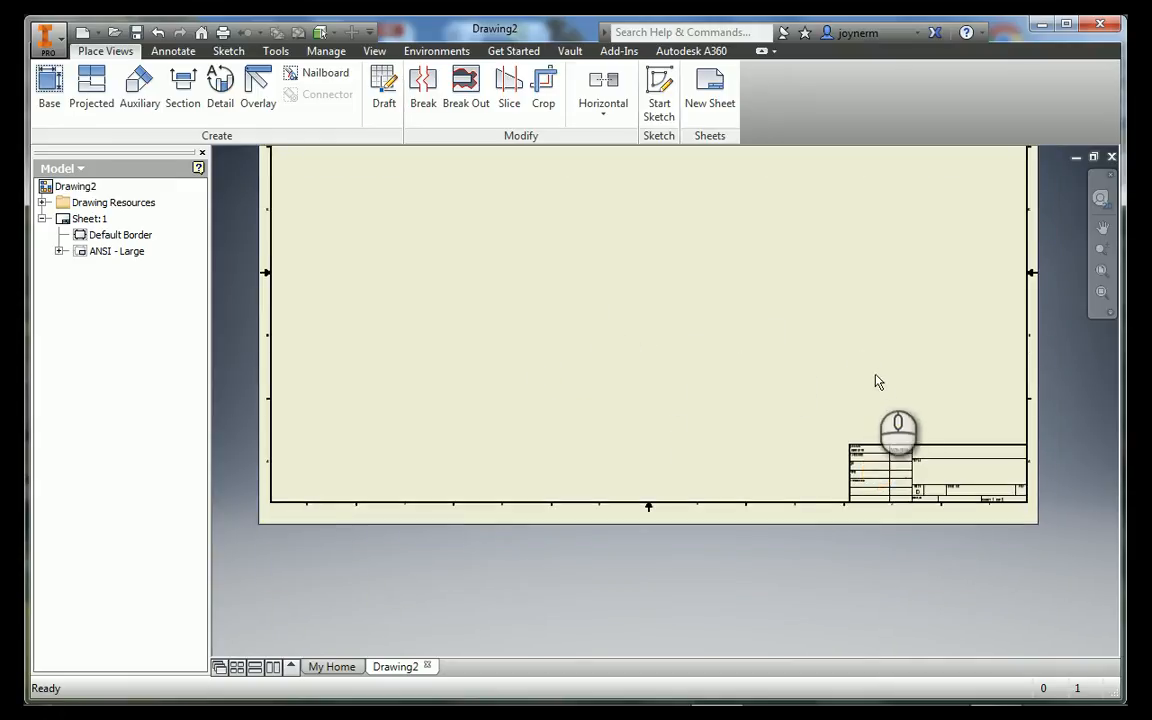
scroll(920, 481, down, 4)
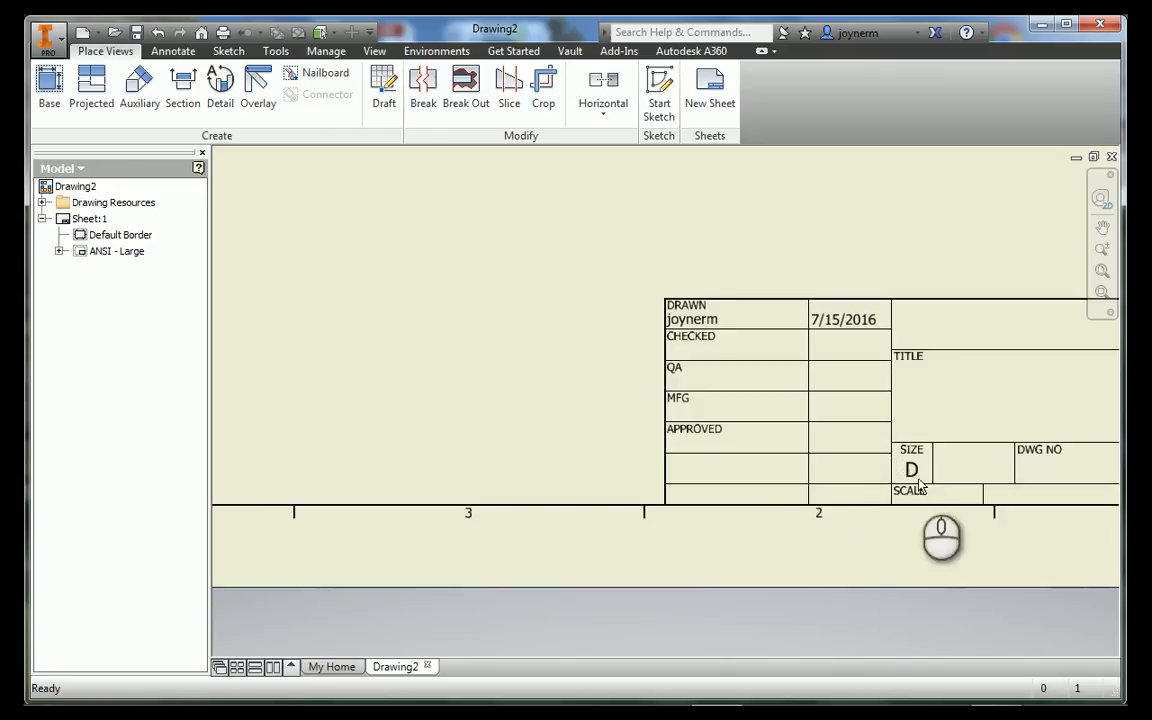
scroll(605, 365, up, 4)
mouse_move(546, 307)
middle_down()
mouse_move(761, 452)
mouse_move(738, 435)
middle_up()
scroll(761, 452, up, 5)
scroll(784, 432, down, 4)
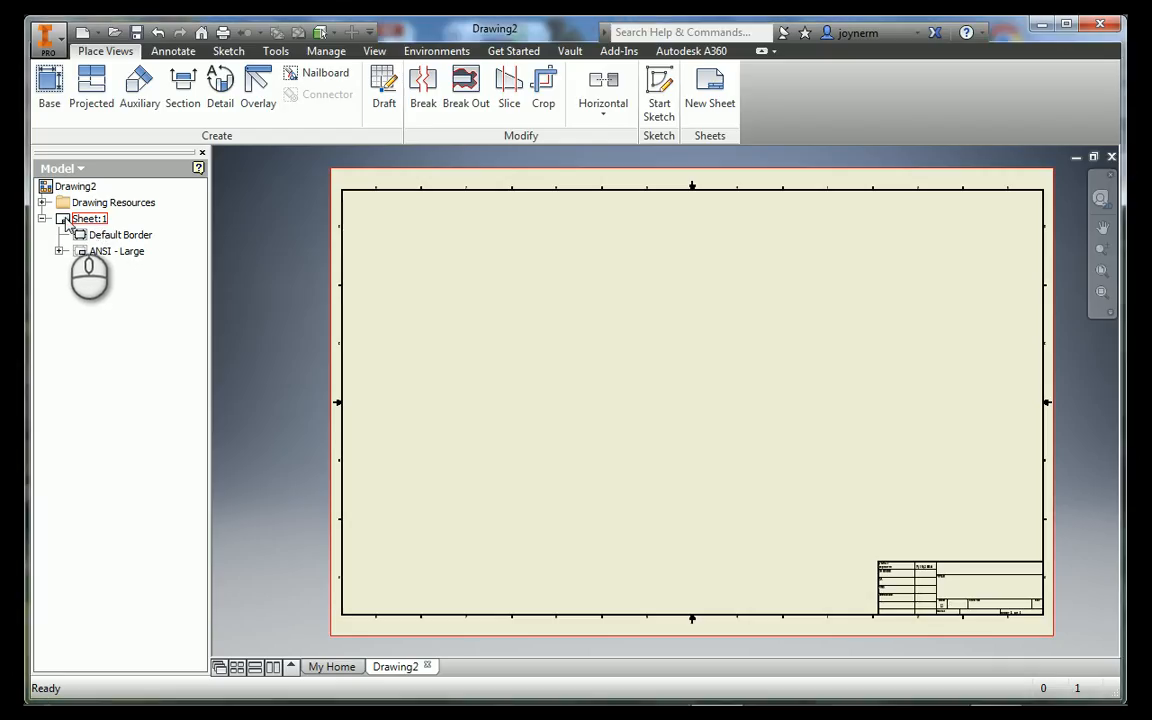
right_click(103, 214)
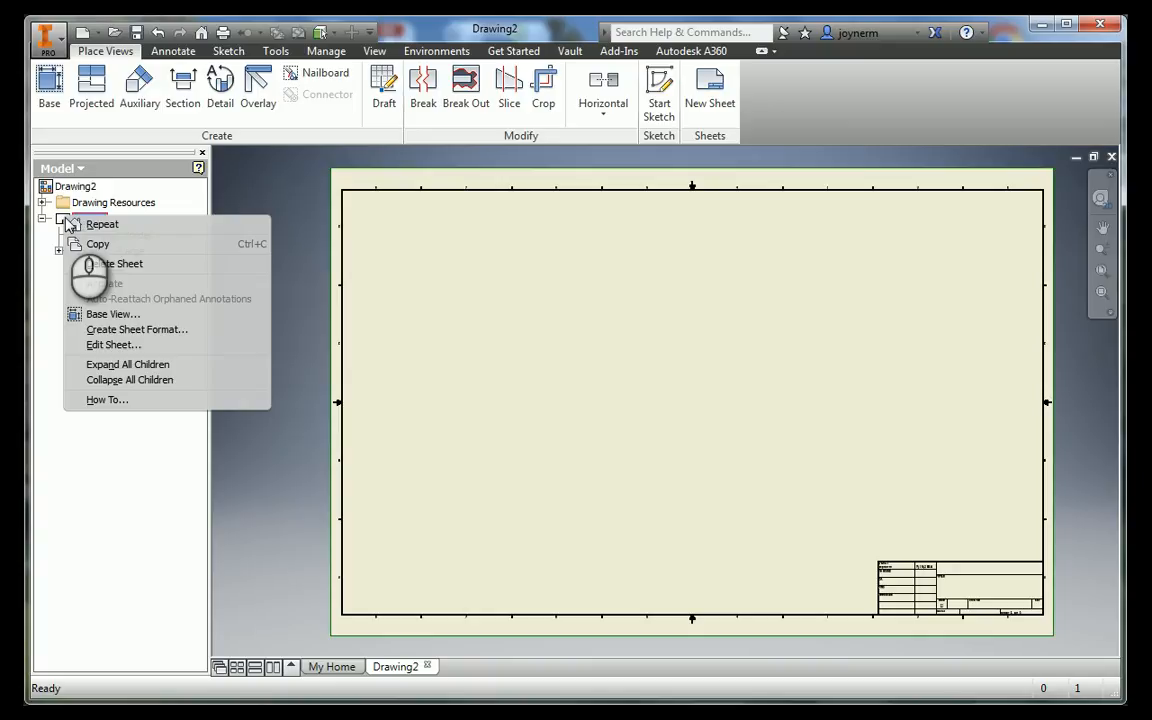
click(121, 346)
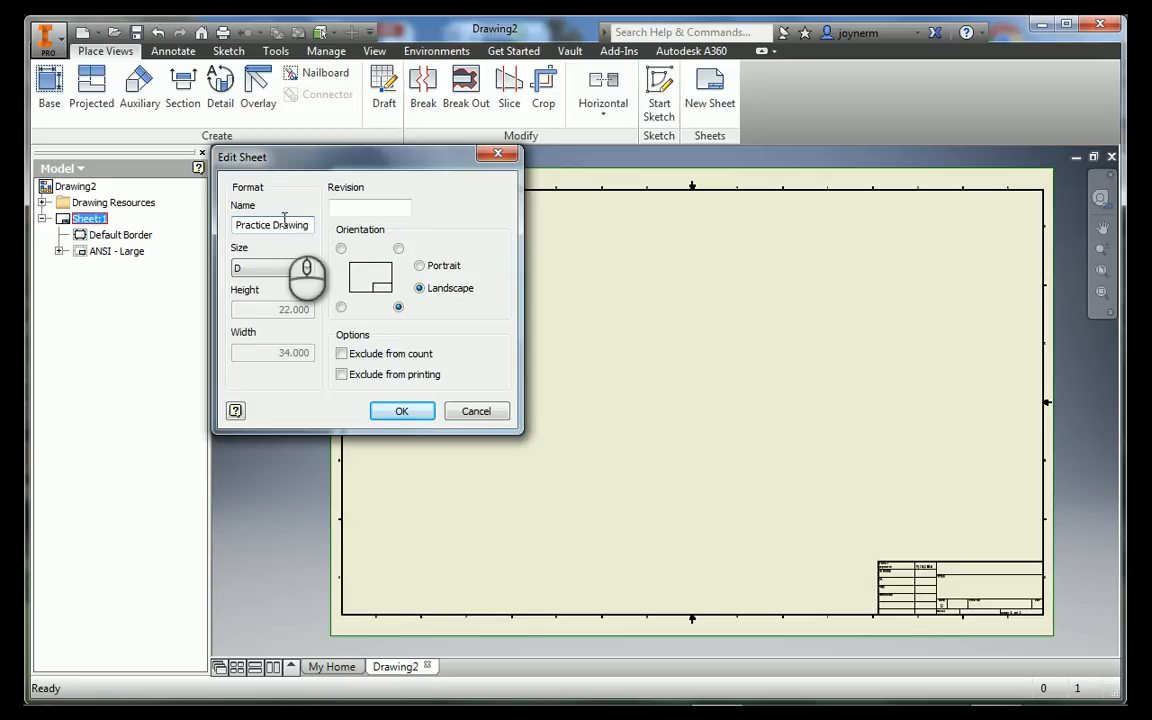
click(306, 268)
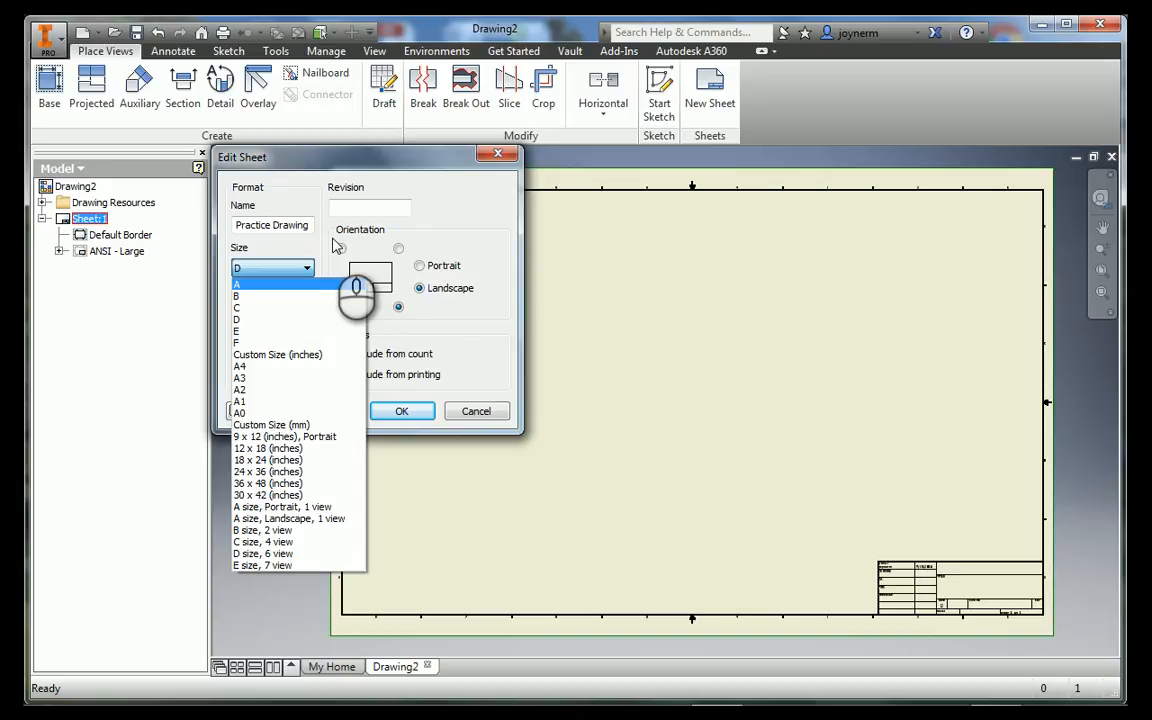
click(256, 284)
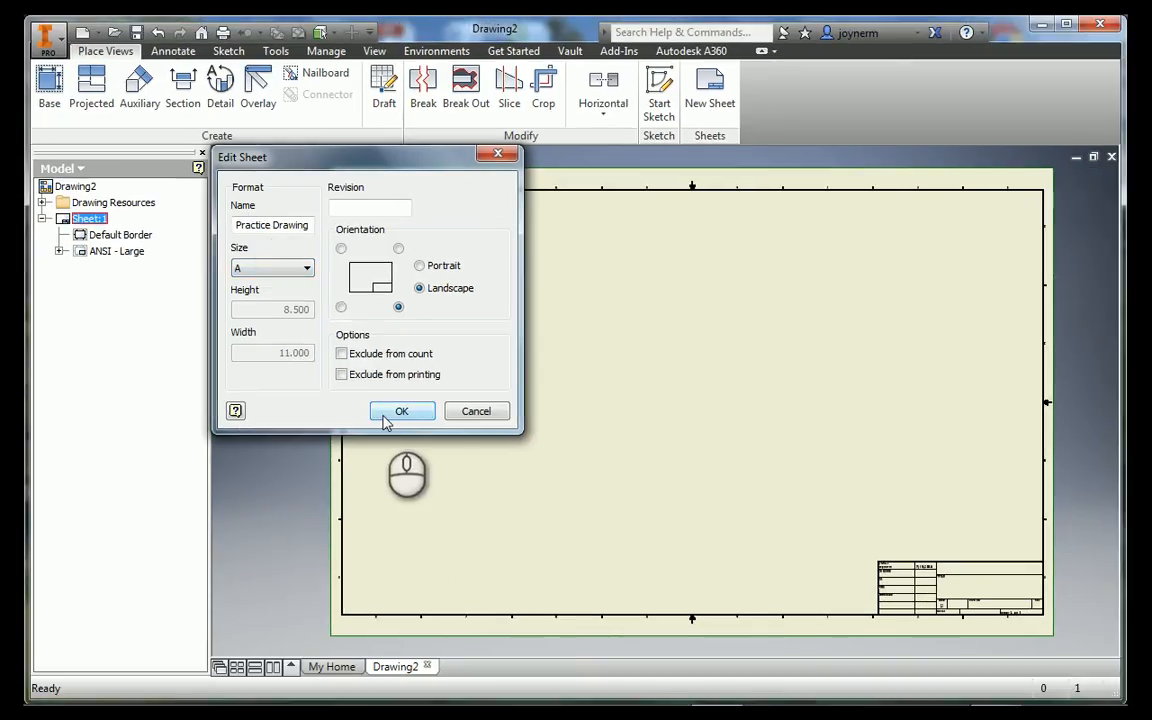
click(386, 419)
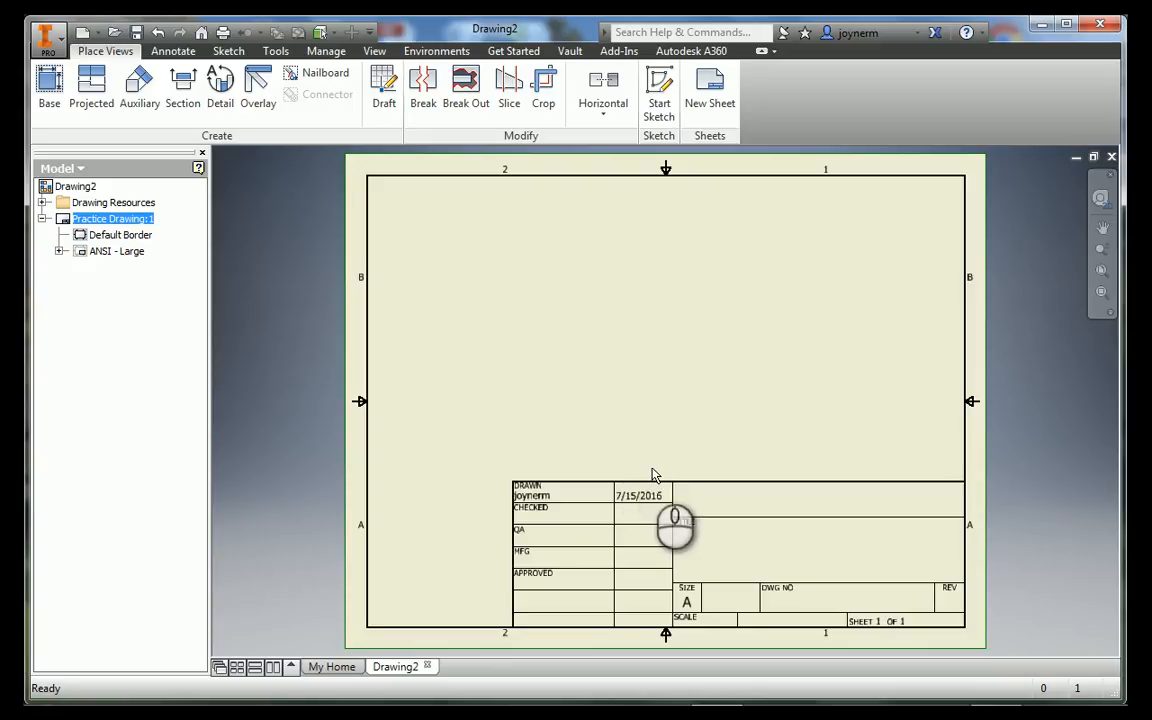
Delete the ANSI - Large title block from the Practice Drawing sheet
click(86, 255)
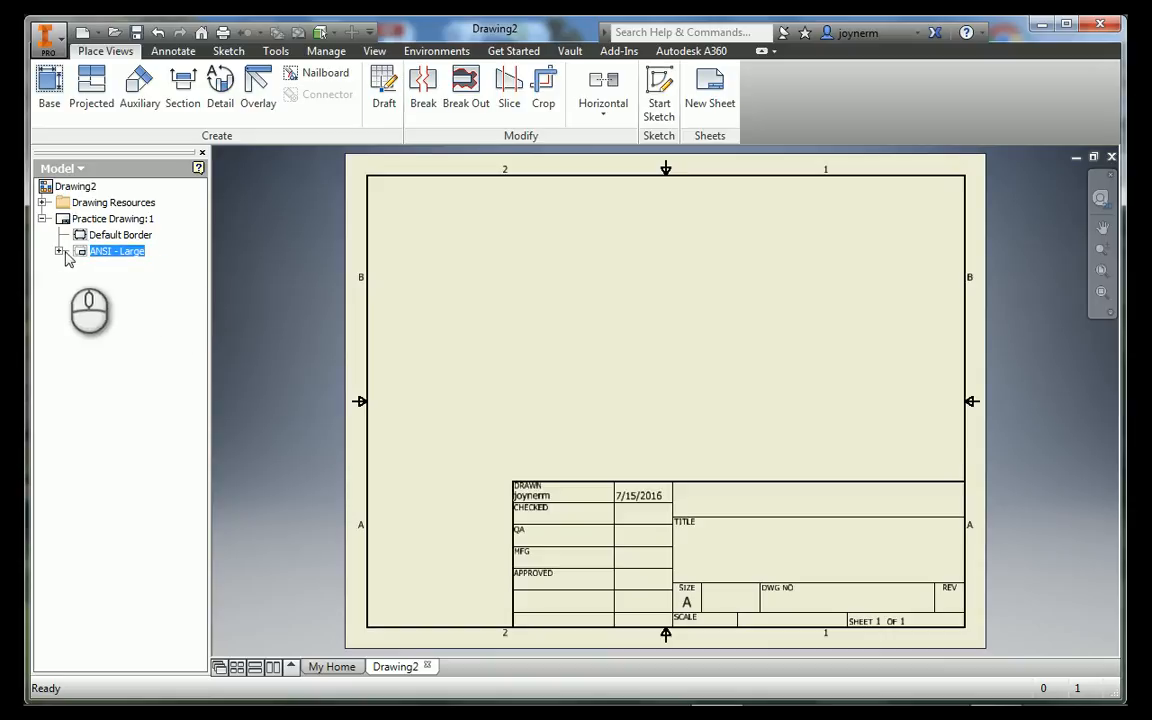
click(60, 251)
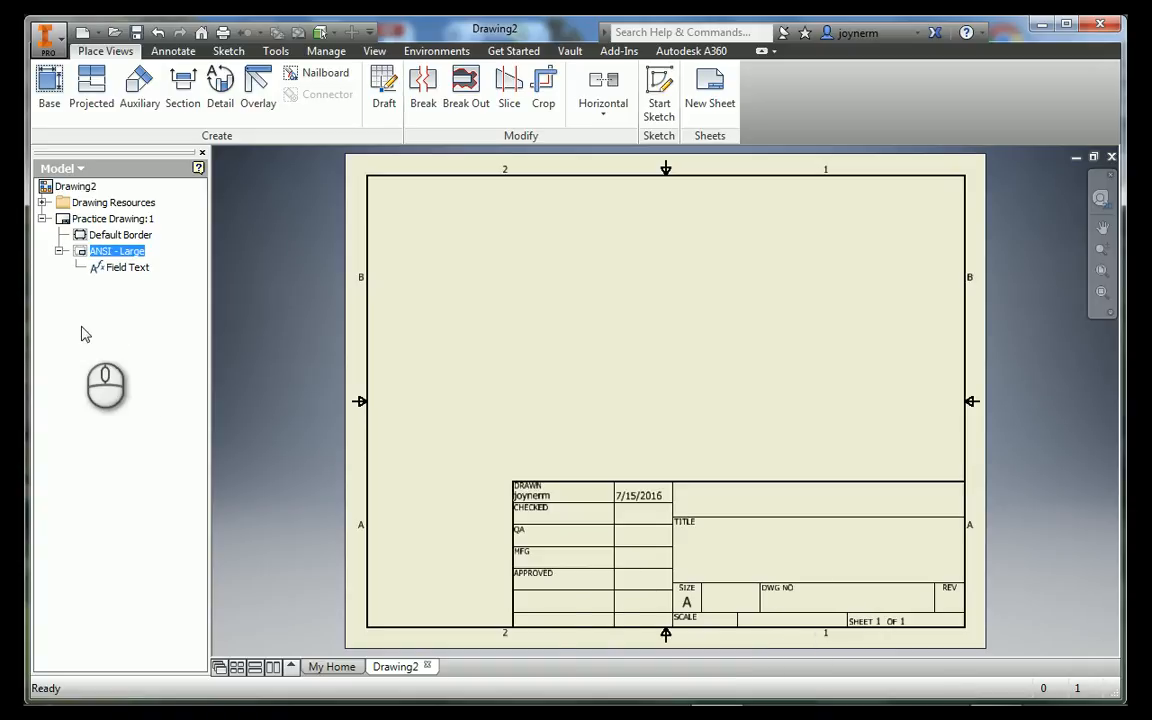
right_click(88, 256)
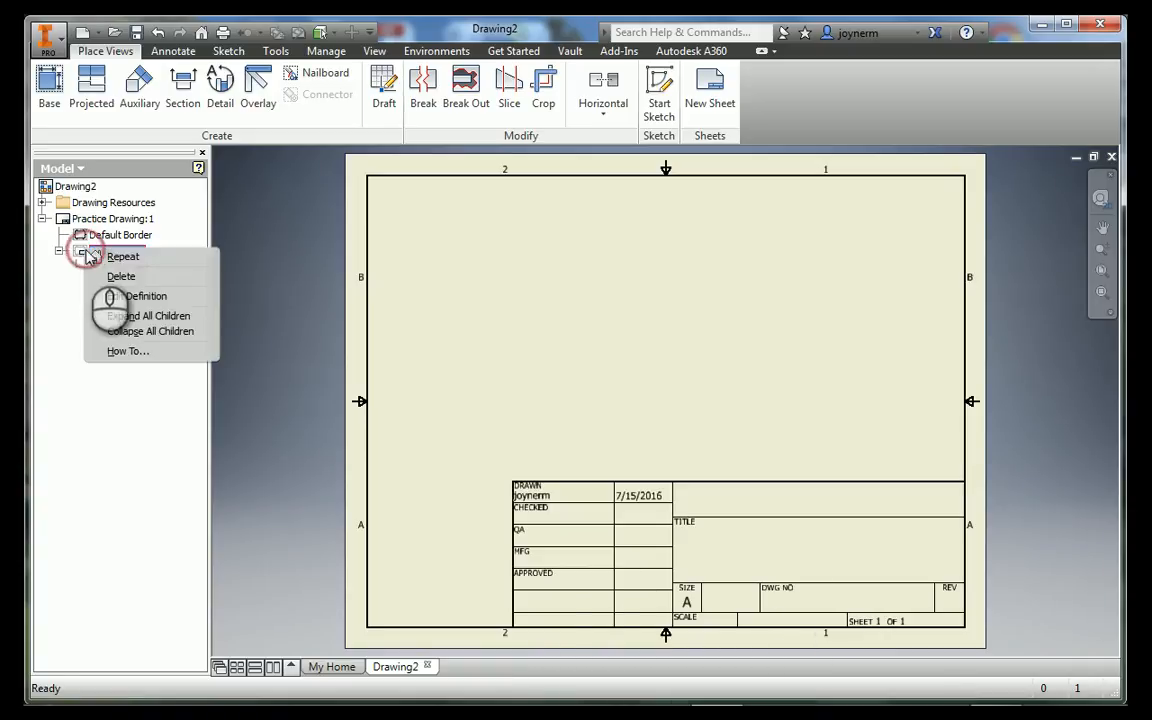
click(112, 316)
right_click(84, 256)
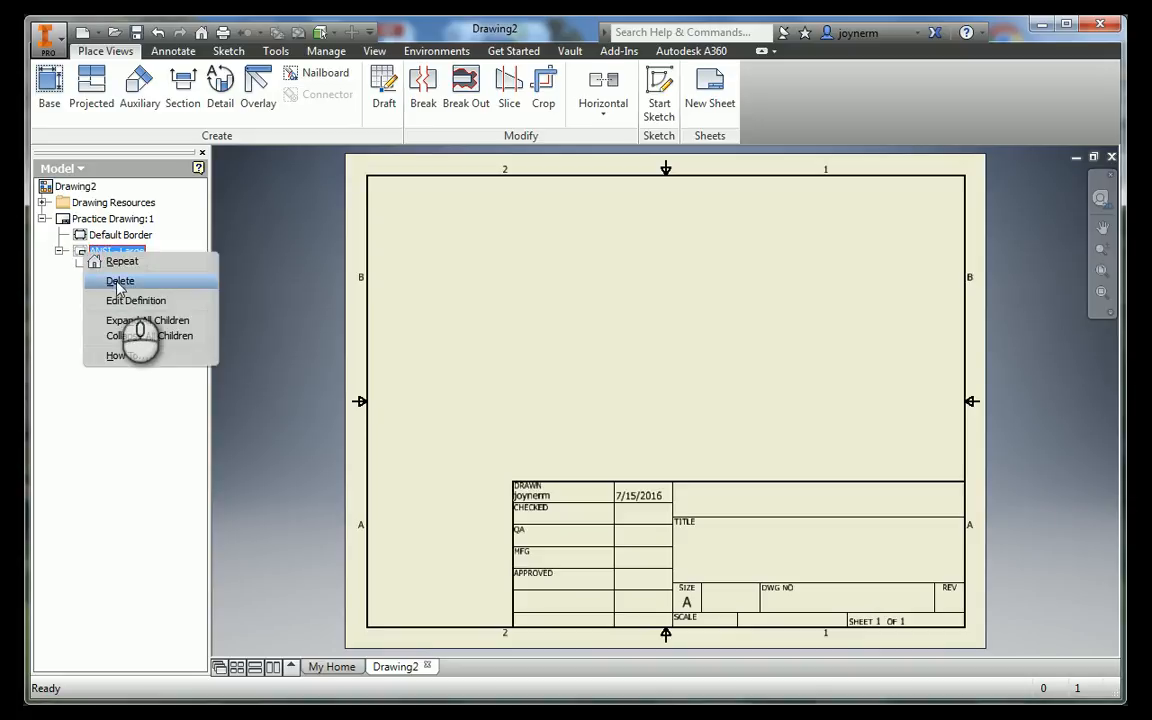
click(118, 281)
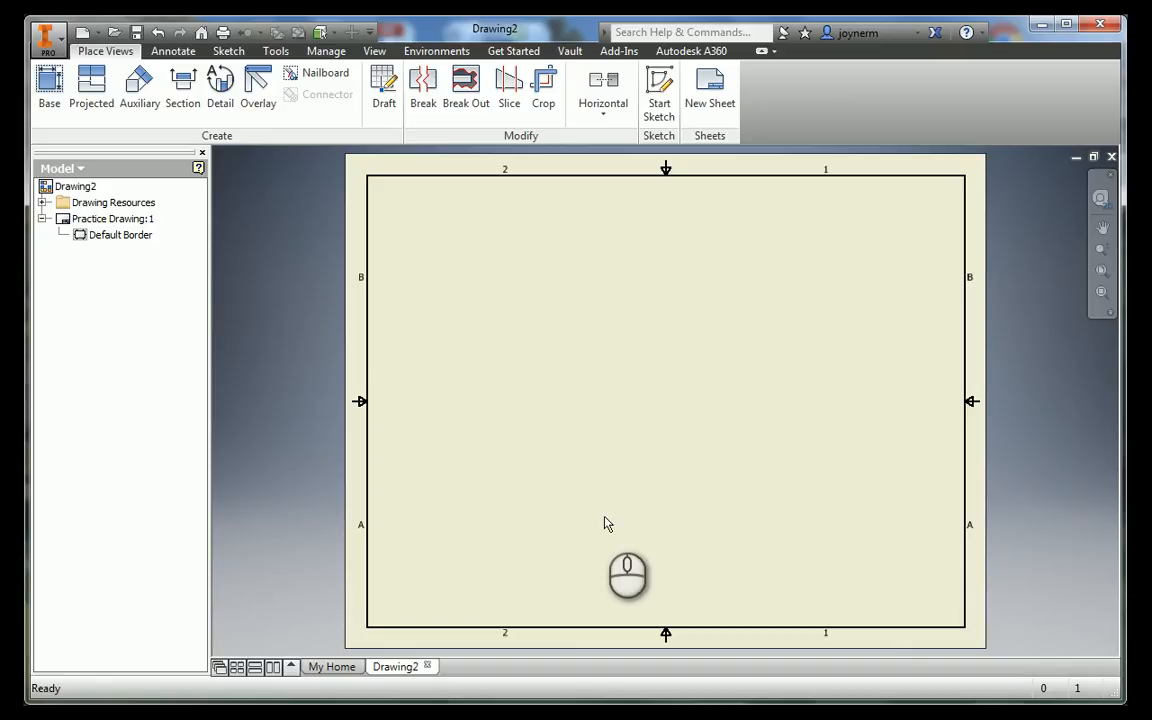
Insert the ANSI A title block from the drawing resources onto the sheet
click(43, 203)
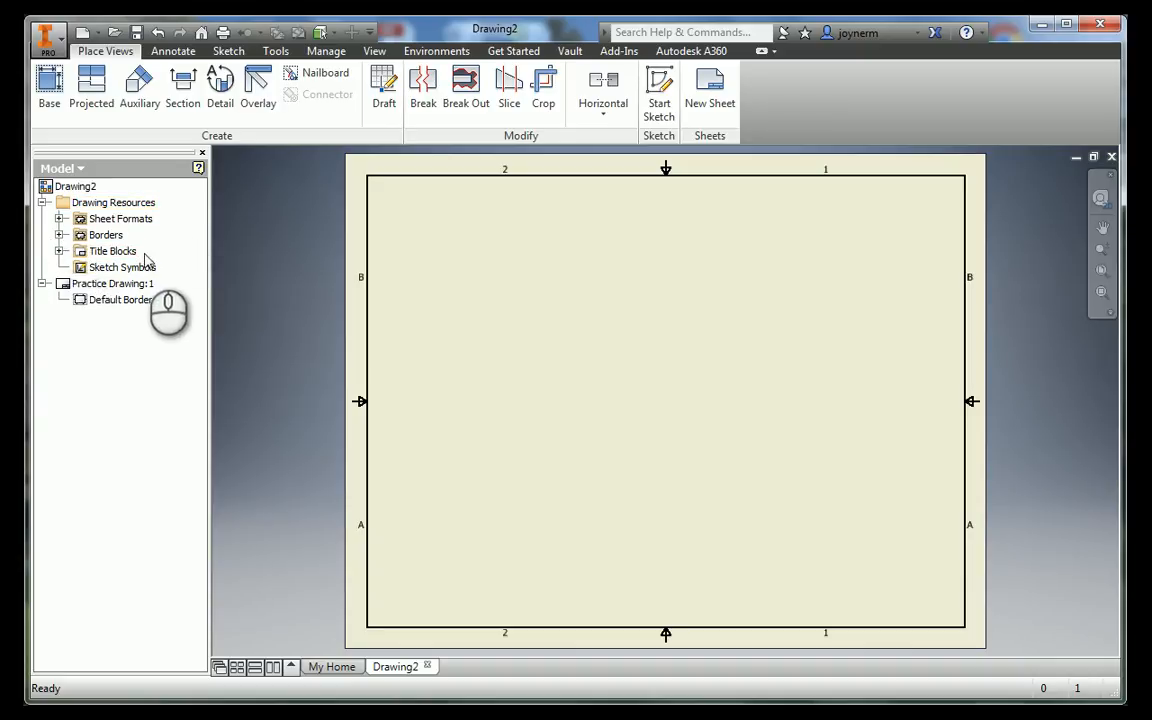
click(60, 251)
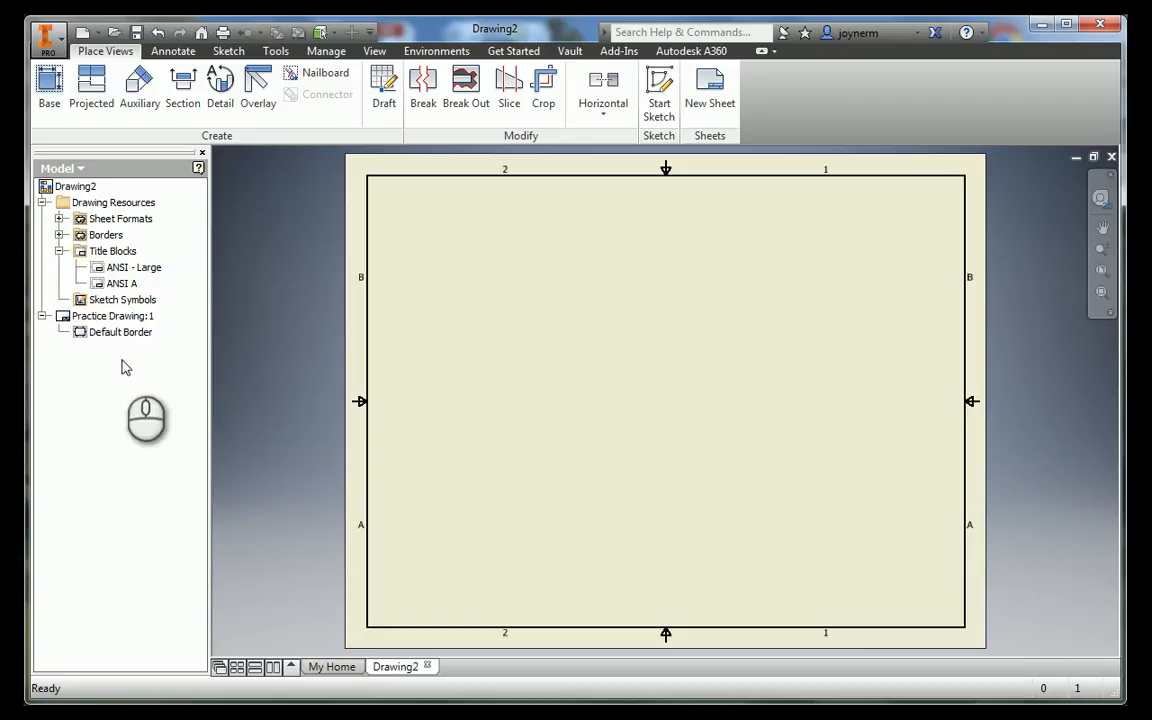
right_click(104, 287)
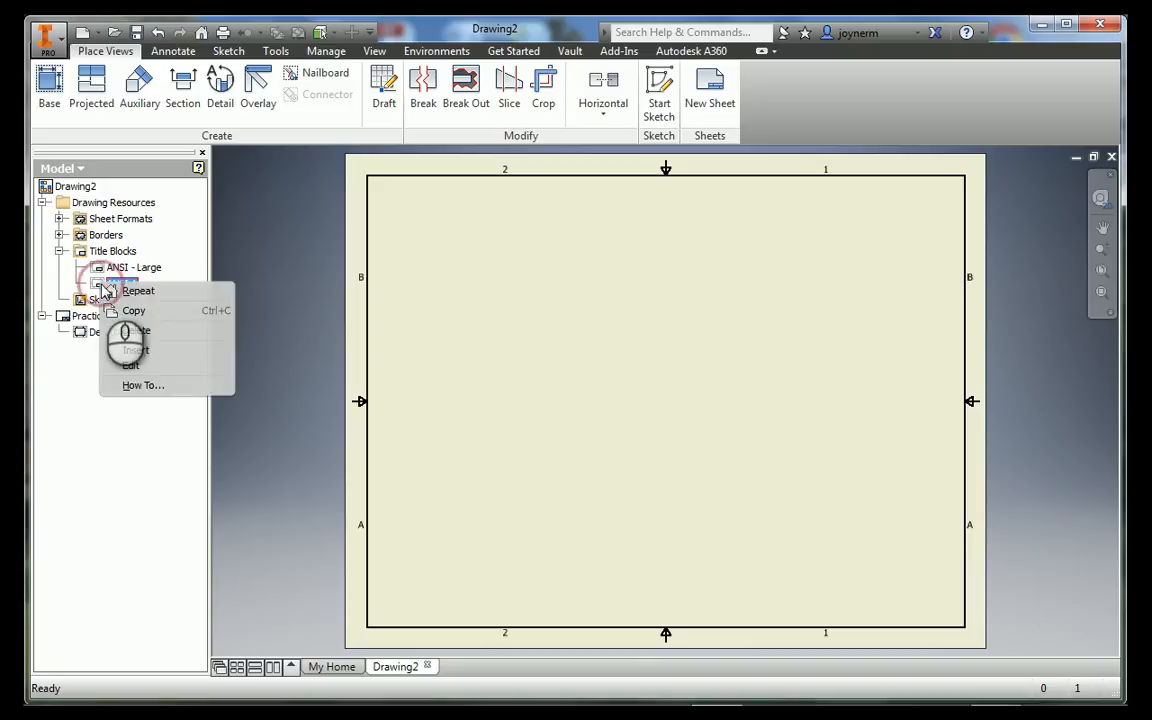
click(165, 352)
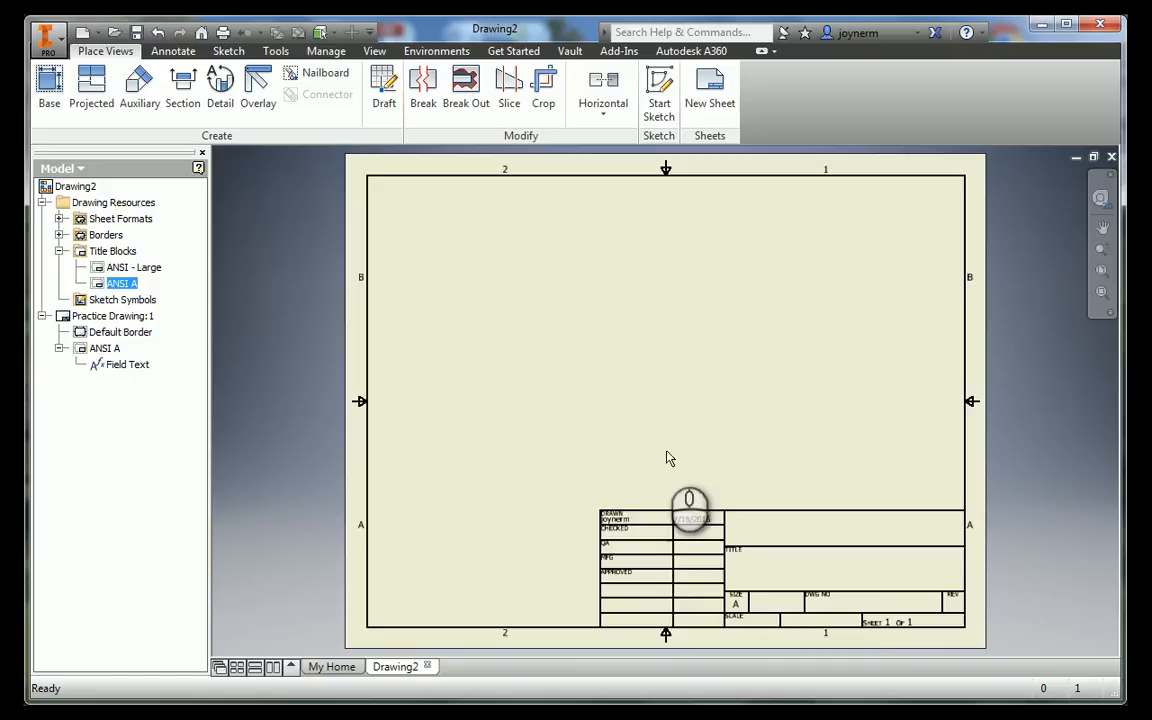
key(ctrl+z)
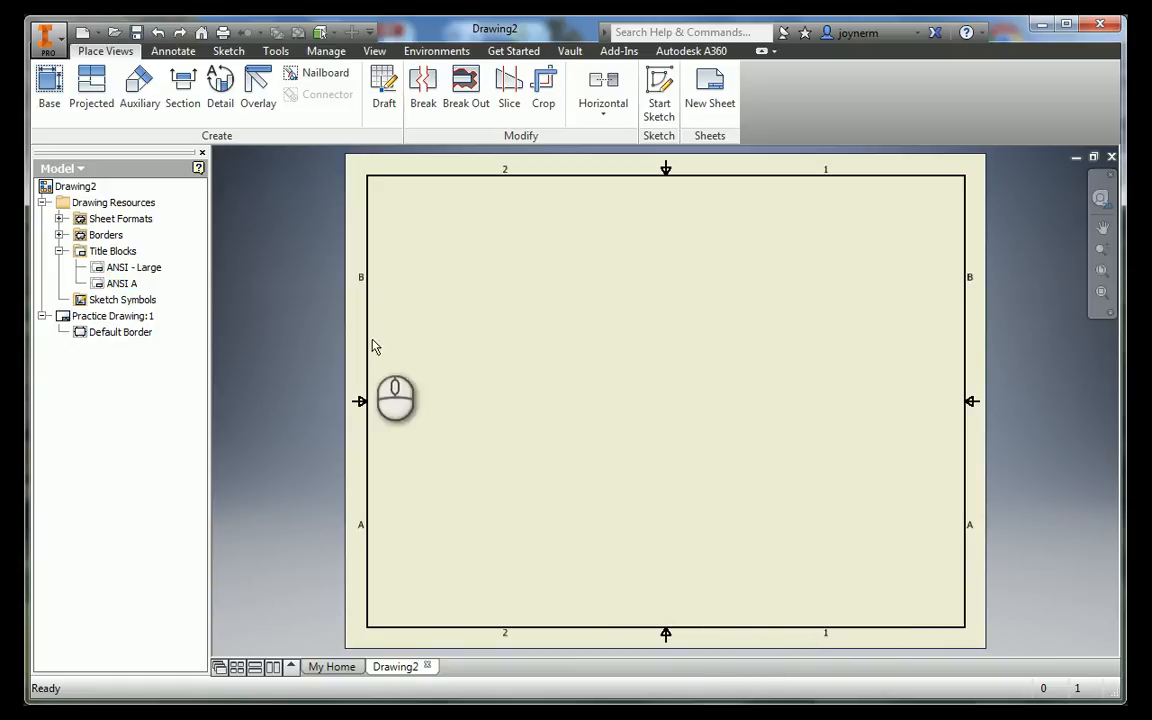
double_click(121, 283)
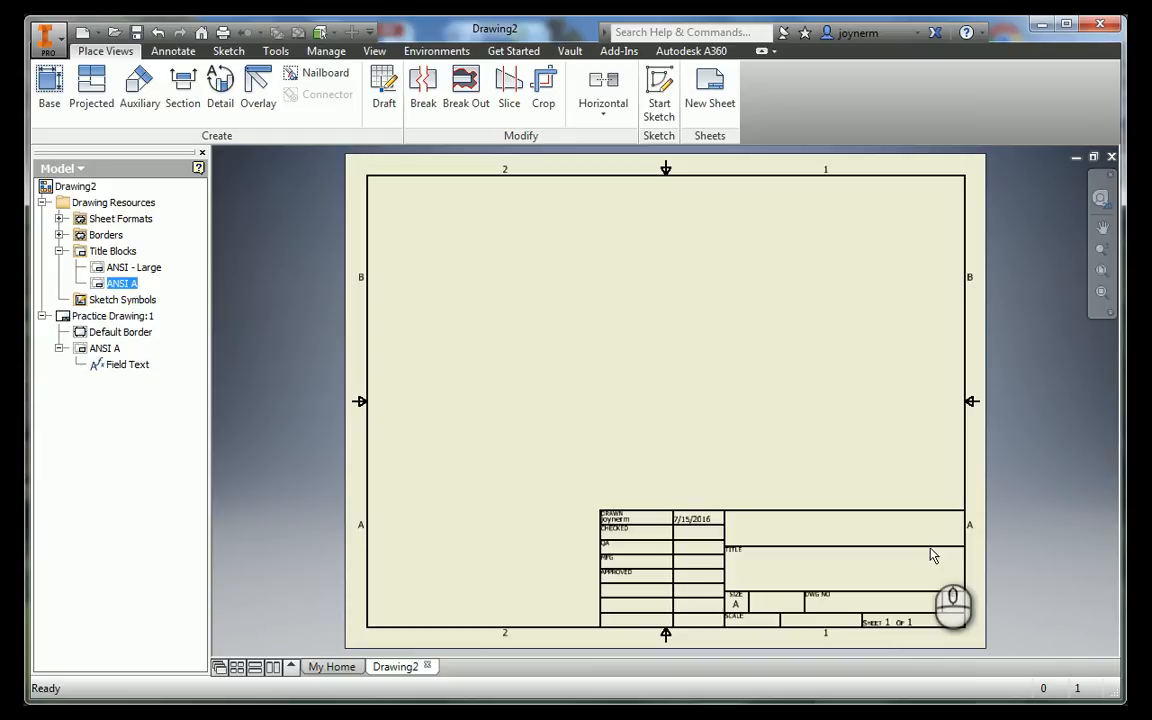
Save the drawing as Practice Drawing in the Practice folder, as an Inventor drawing file (.idw)
click(136, 32)
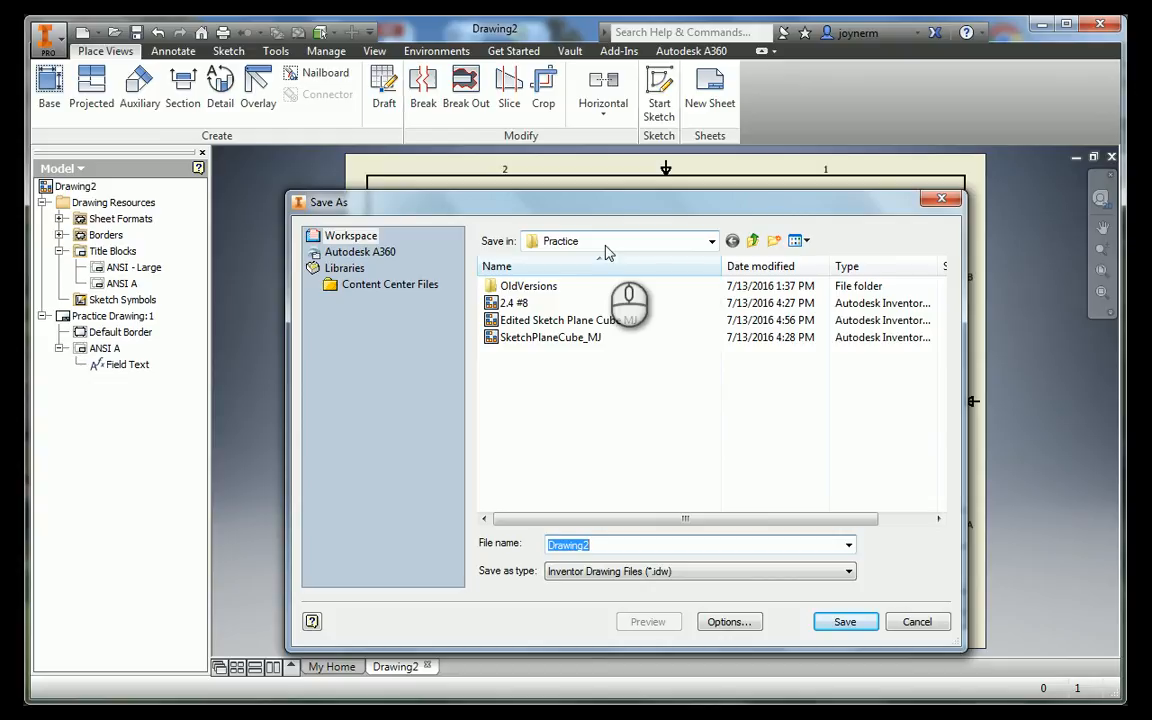
text(P)
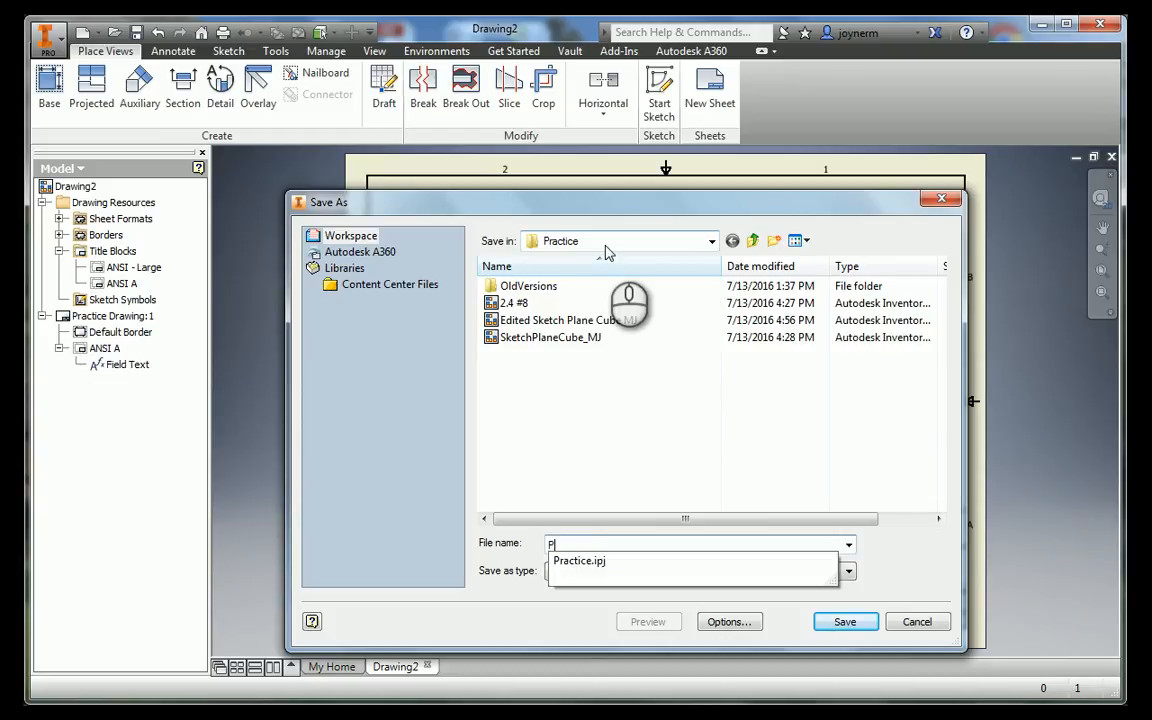
text(ractice Draw)
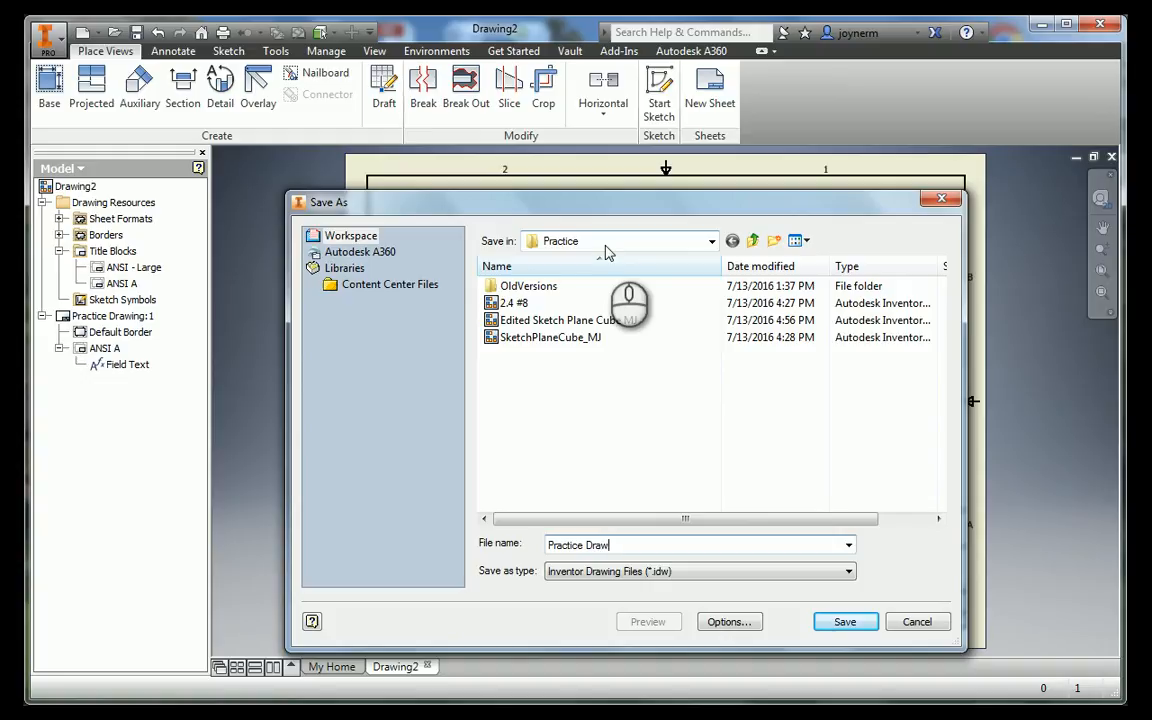
text(ing)
key(Return)
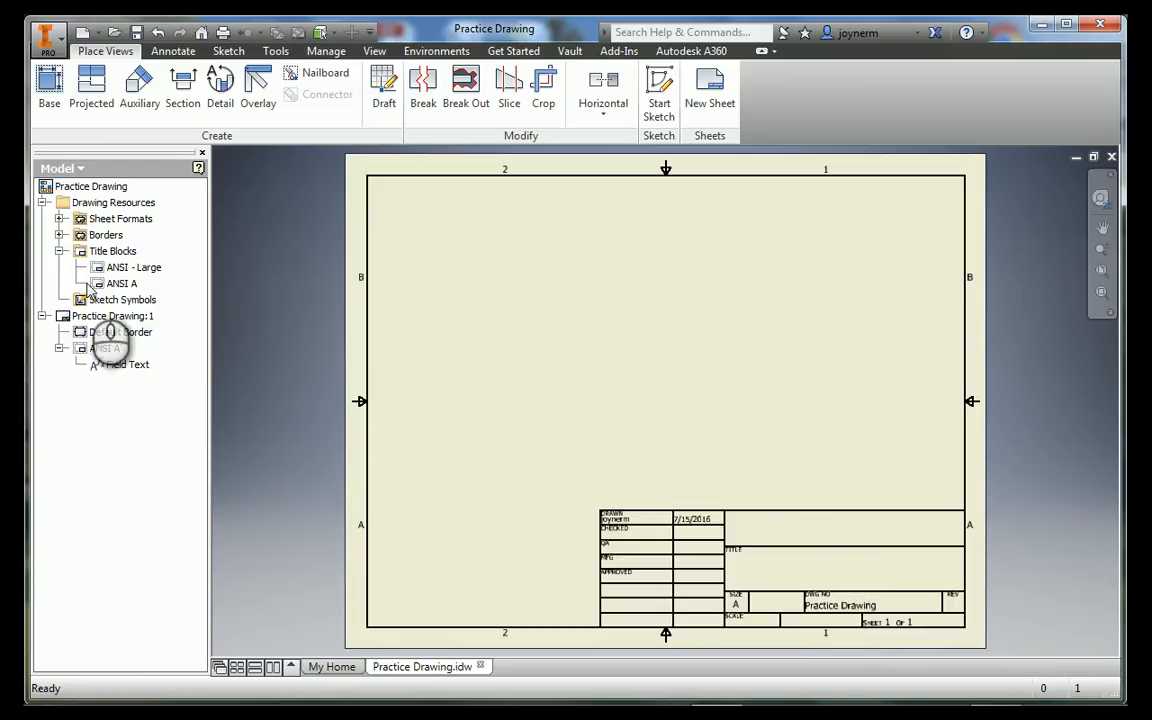
Review the name and format settings of the Practice Drawing sheet
right_click(101, 320)
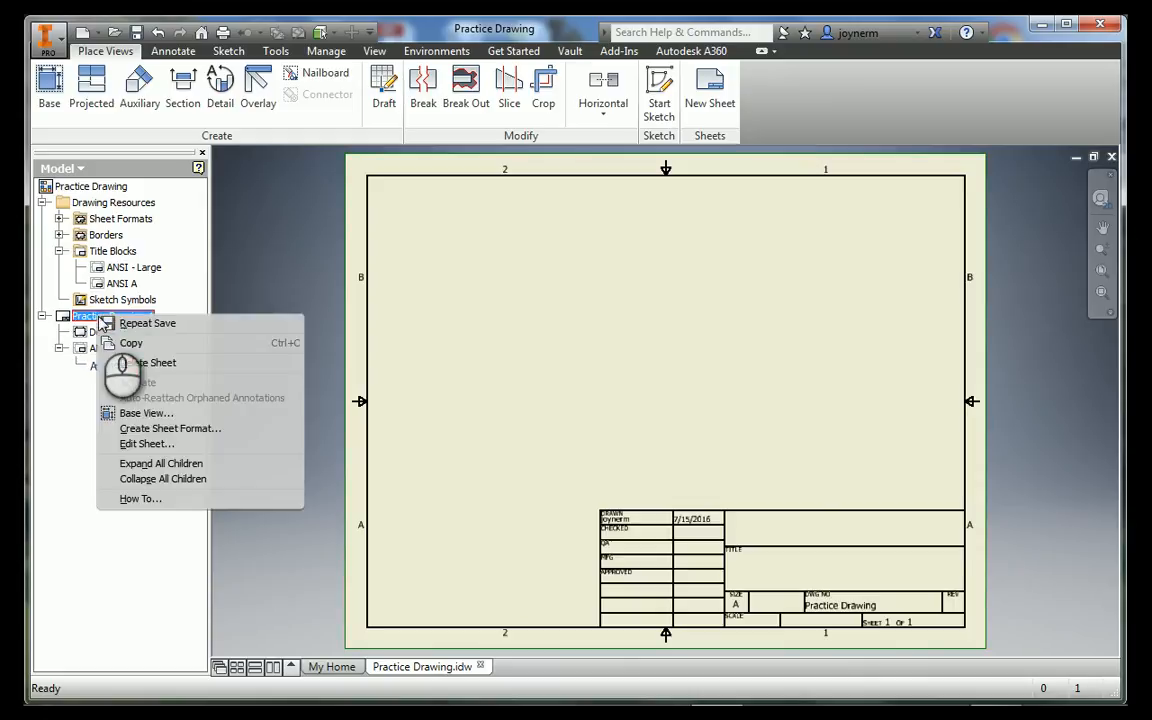
click(160, 443)
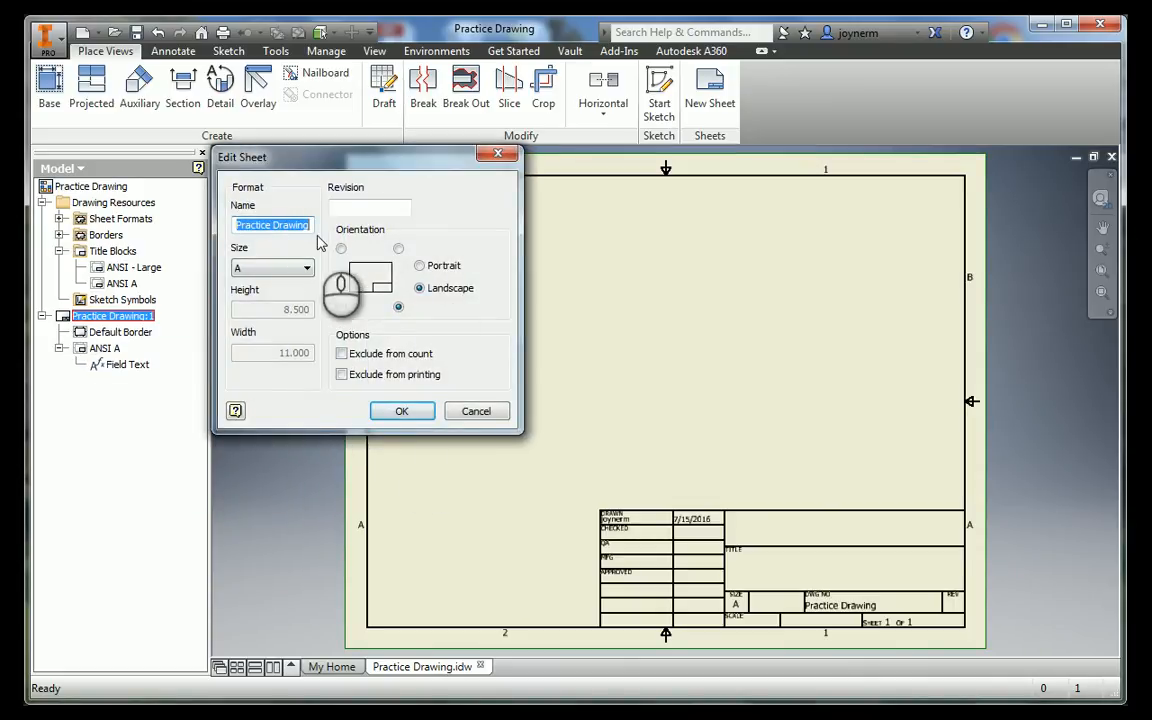
click(499, 158)
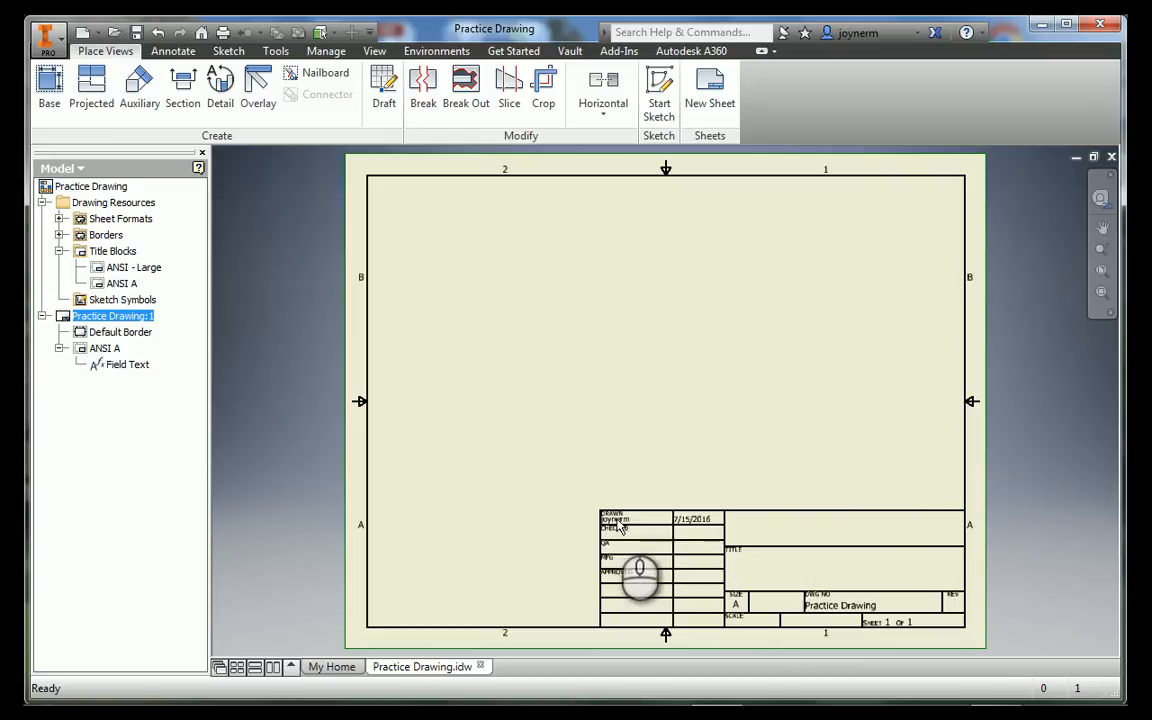
Open the iProperties of the Practice Drawing and place the dialog clear of the title block's DRAWN fields
scroll(620, 535, up, 5)
mouse_move(643, 540)
middle_down()
mouse_move(699, 375)
mouse_move(670, 368)
middle_up()
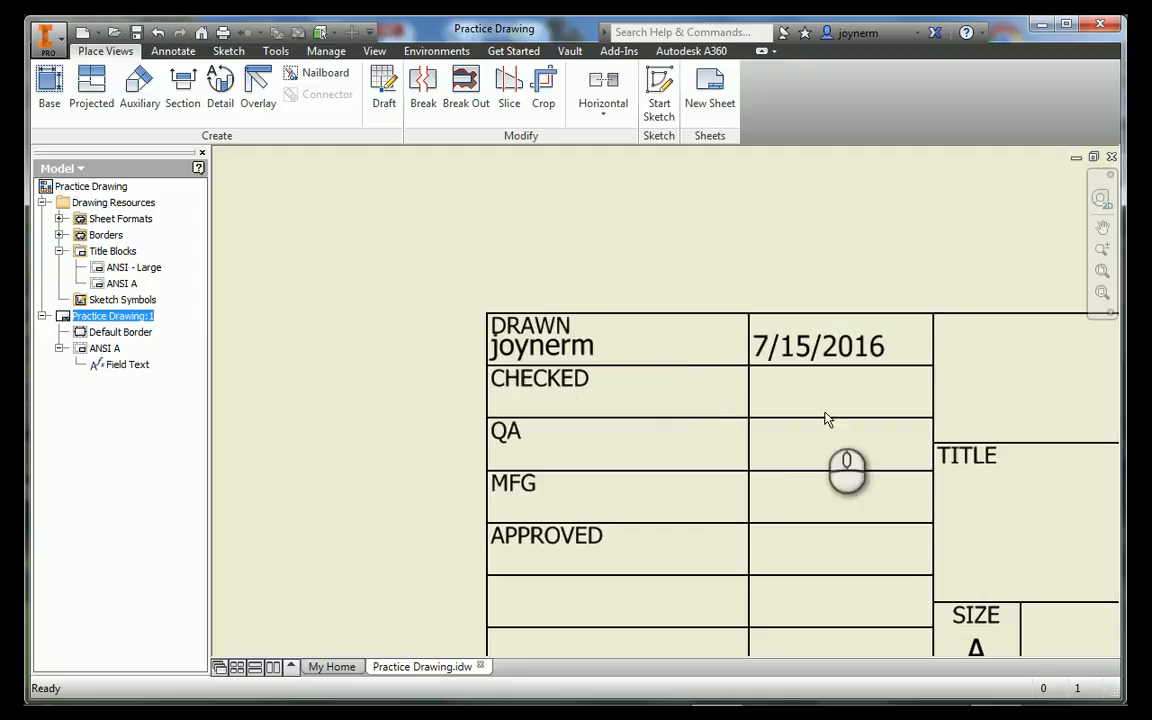
middle_drag(735, 456, 637, 411)
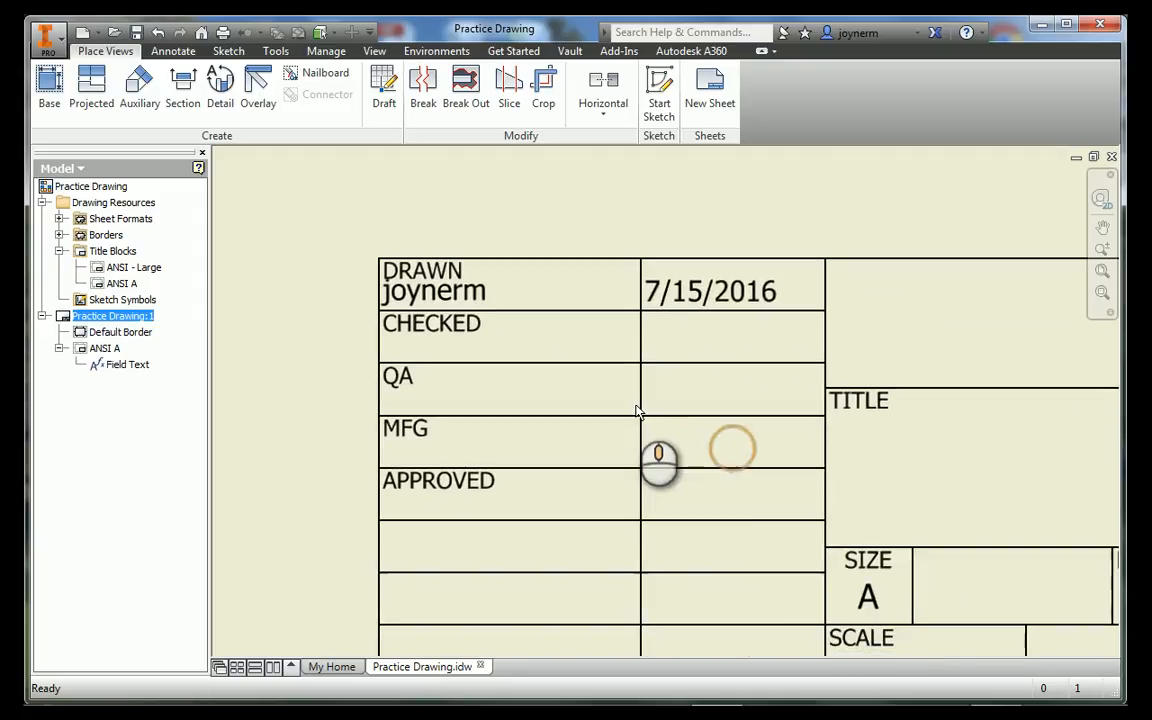
scroll(763, 425, down, 3)
middle_drag(840, 413, 752, 422)
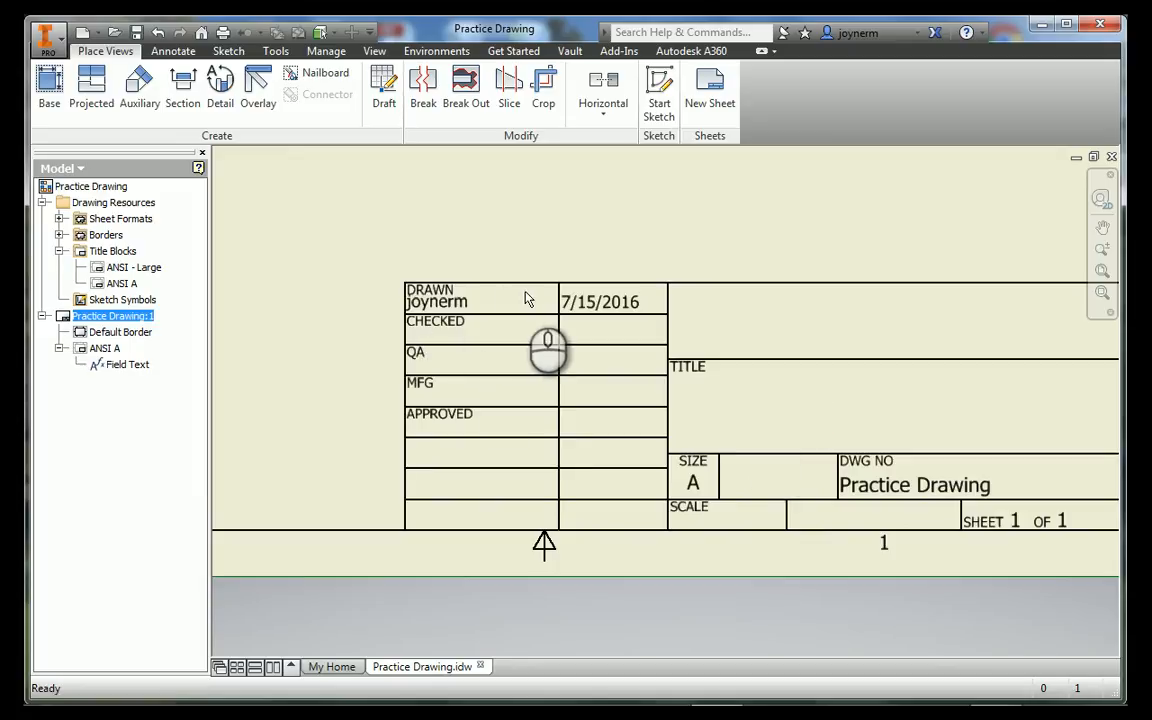
middle_drag(997, 410, 893, 435)
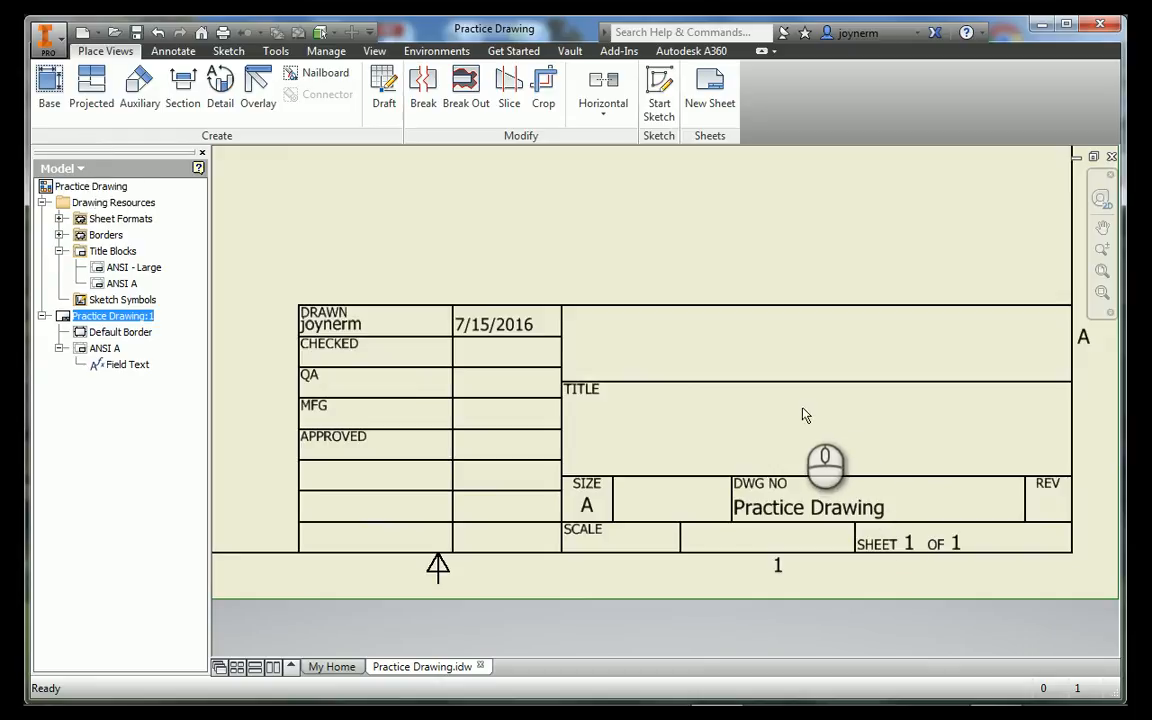
click(45, 40)
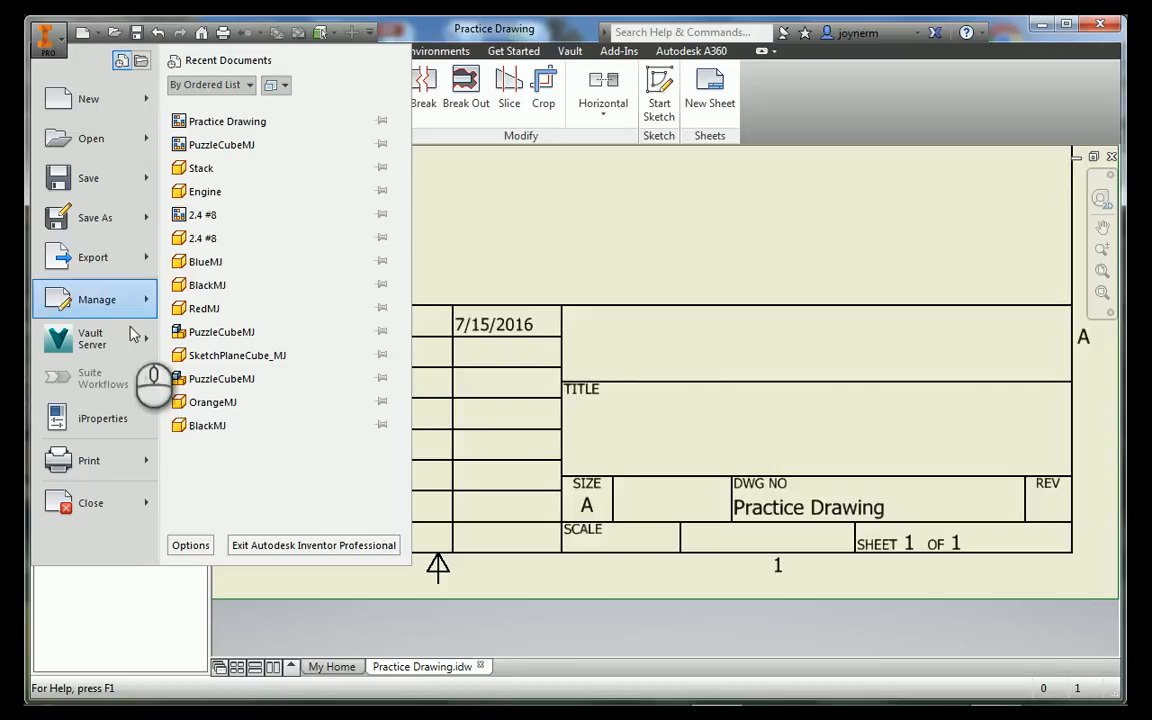
click(133, 420)
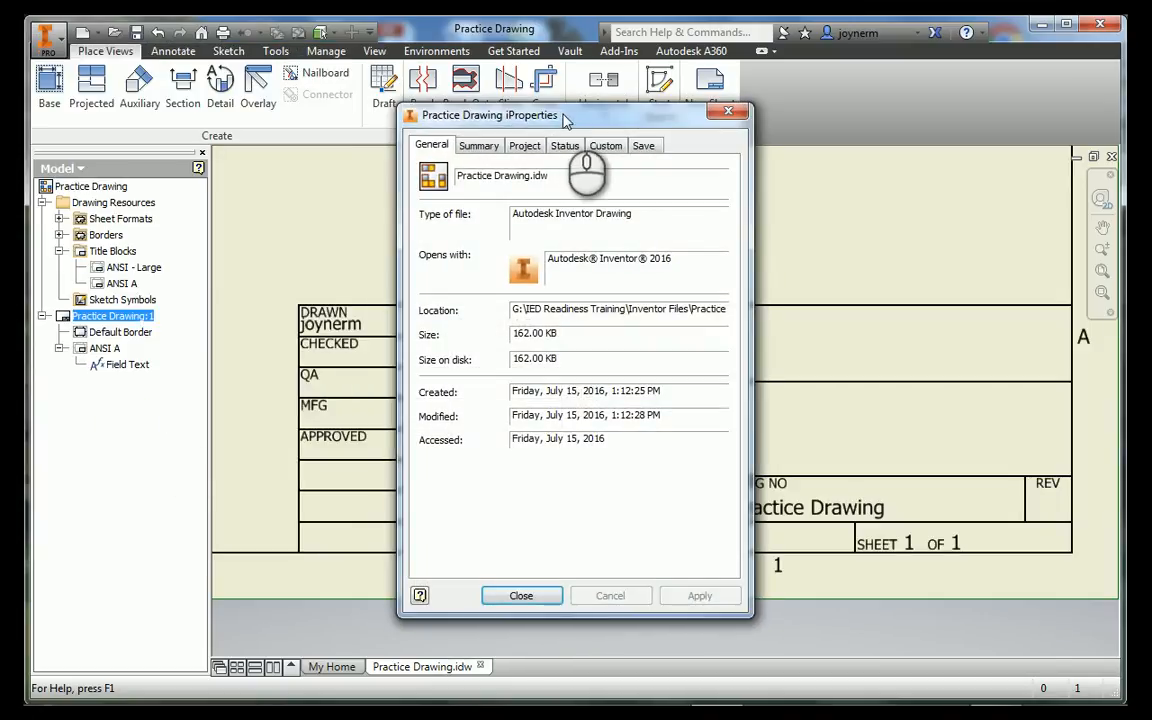
drag(565, 120, 720, 73)
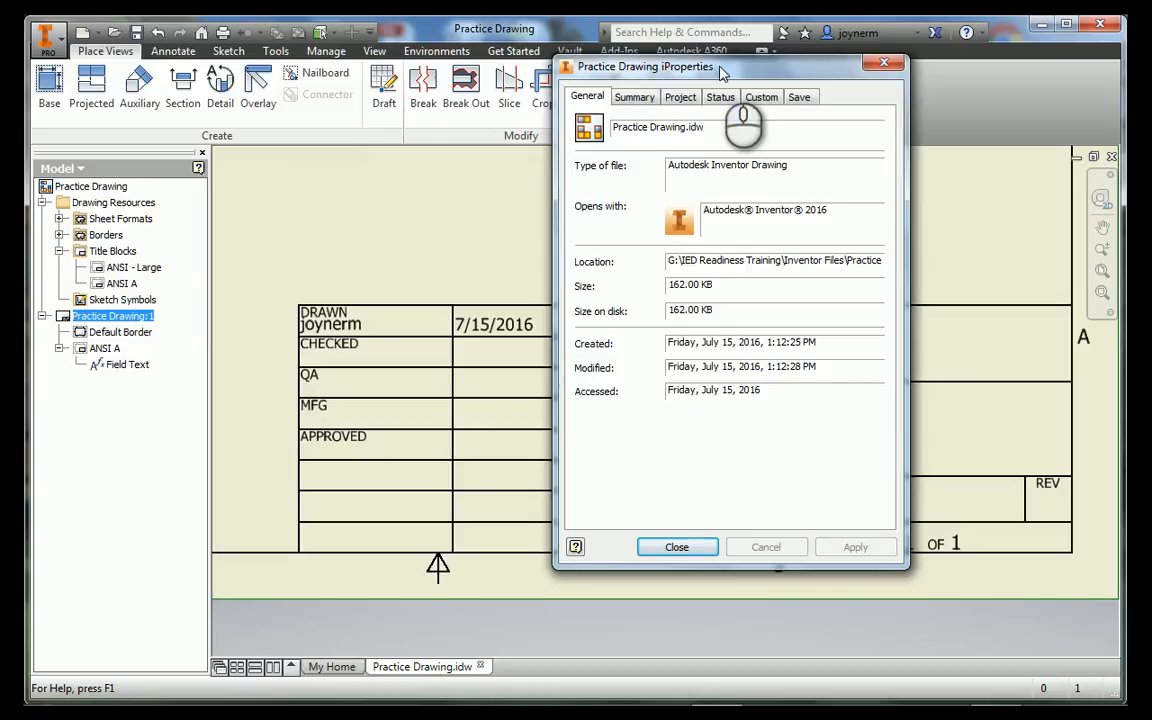
Set the title in the drawing's Summary properties to Practice Drawing
click(634, 99)
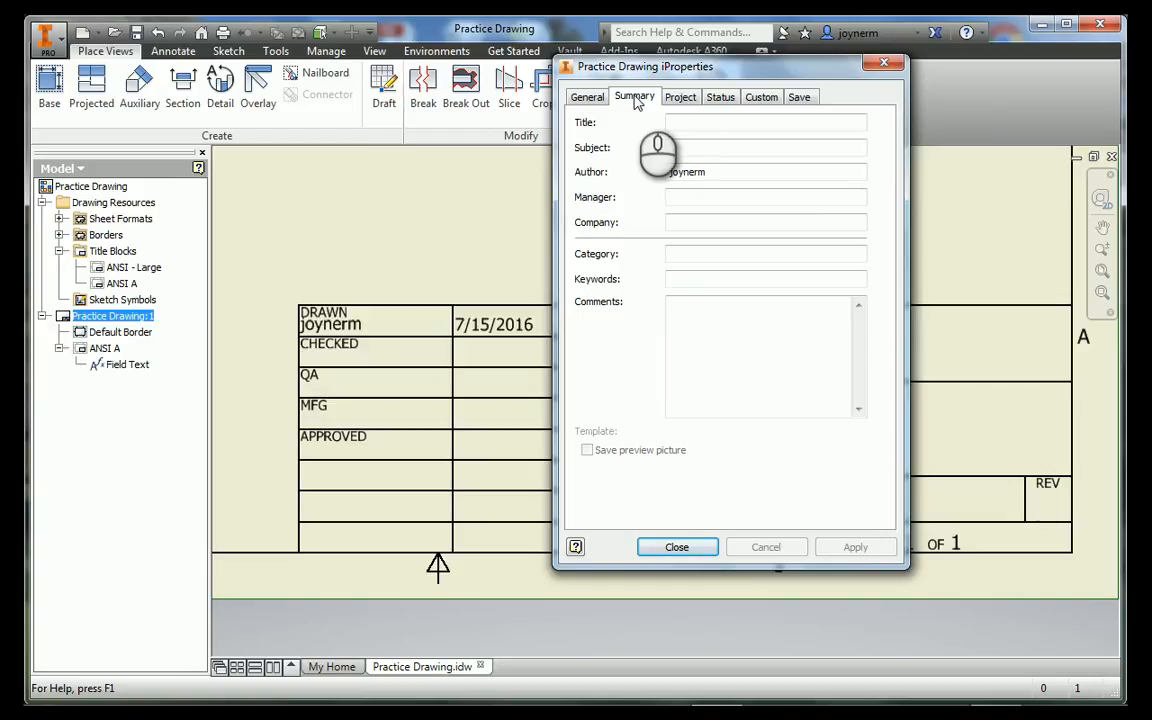
click(681, 122)
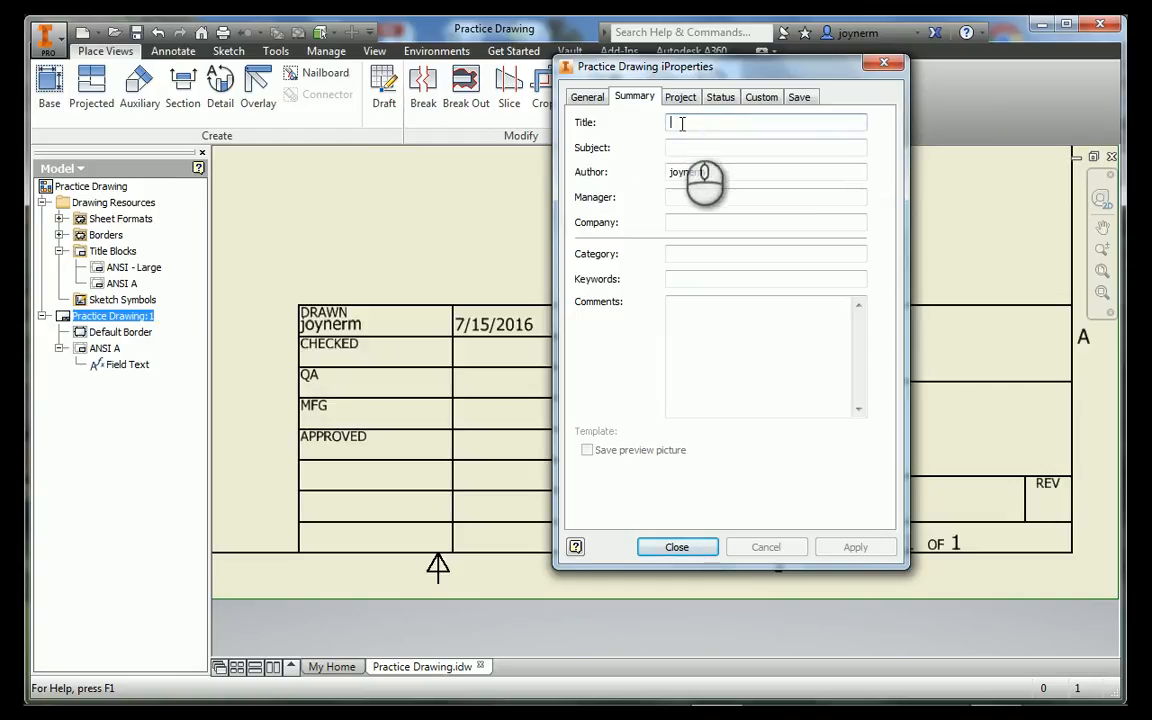
text(Practice)
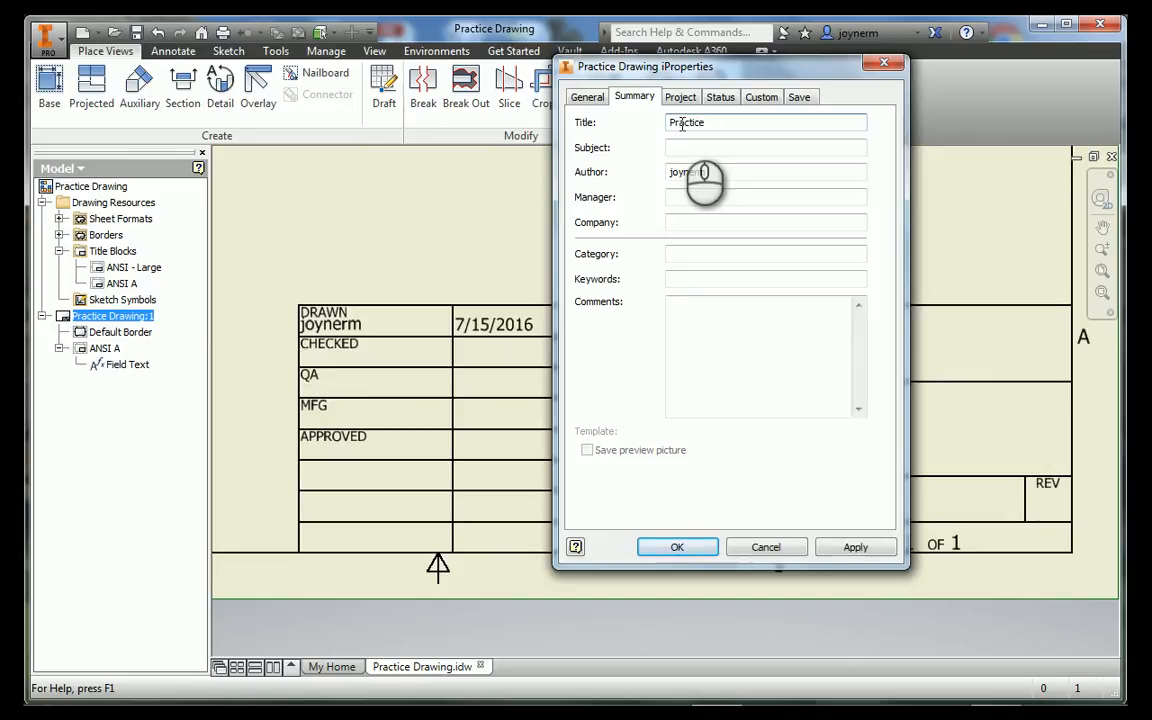
text( Drawing)
Enter the author's name and set the company to IED Period 4, applying the properties to the title block
key(Tab)
key(Tab)
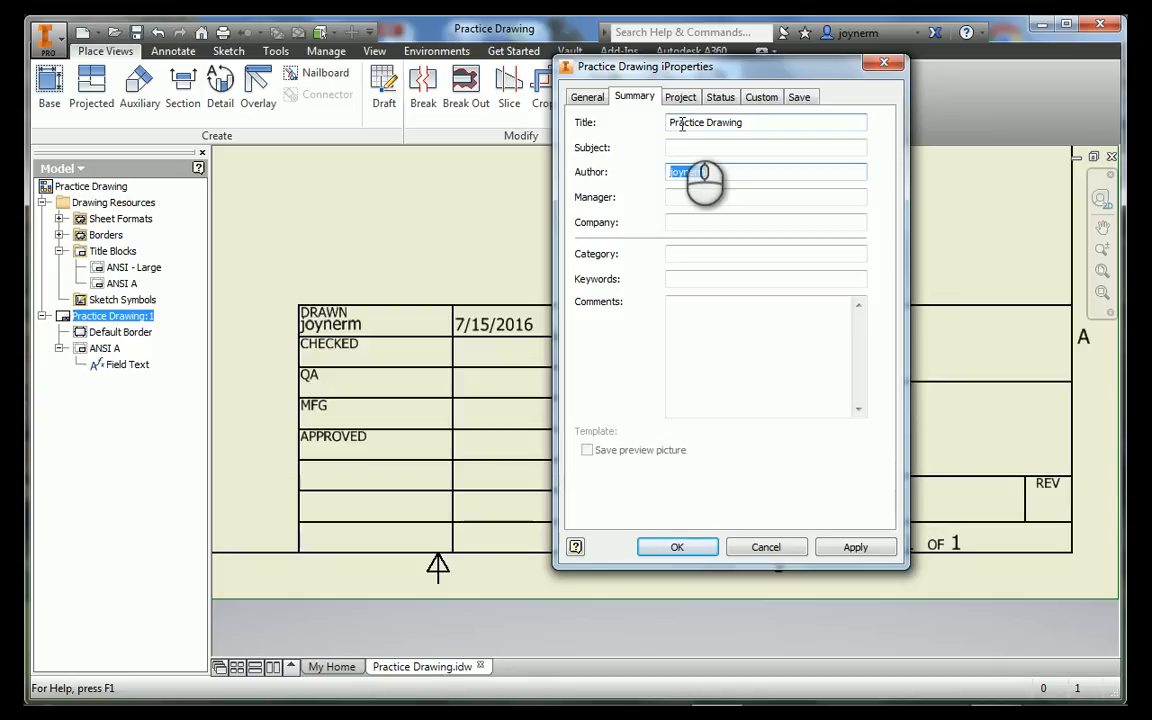
text(Mr. Jo)
key(Tab)
key(Tab)
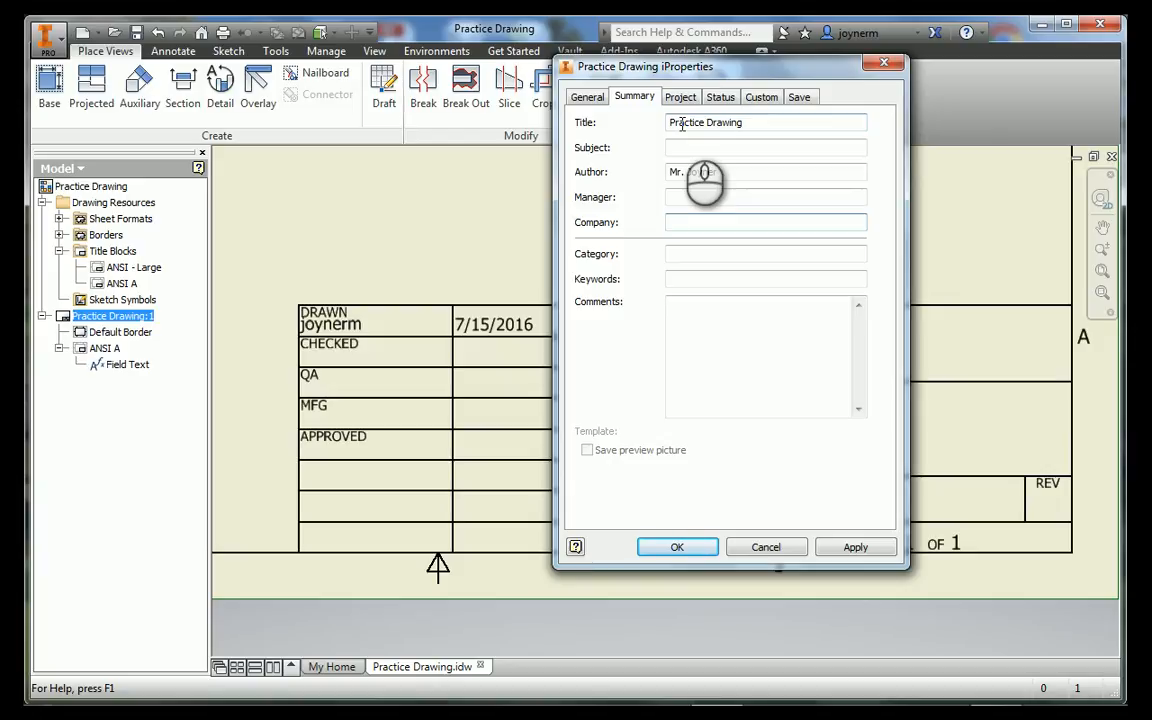
text(IED Period 4)
click(855, 548)
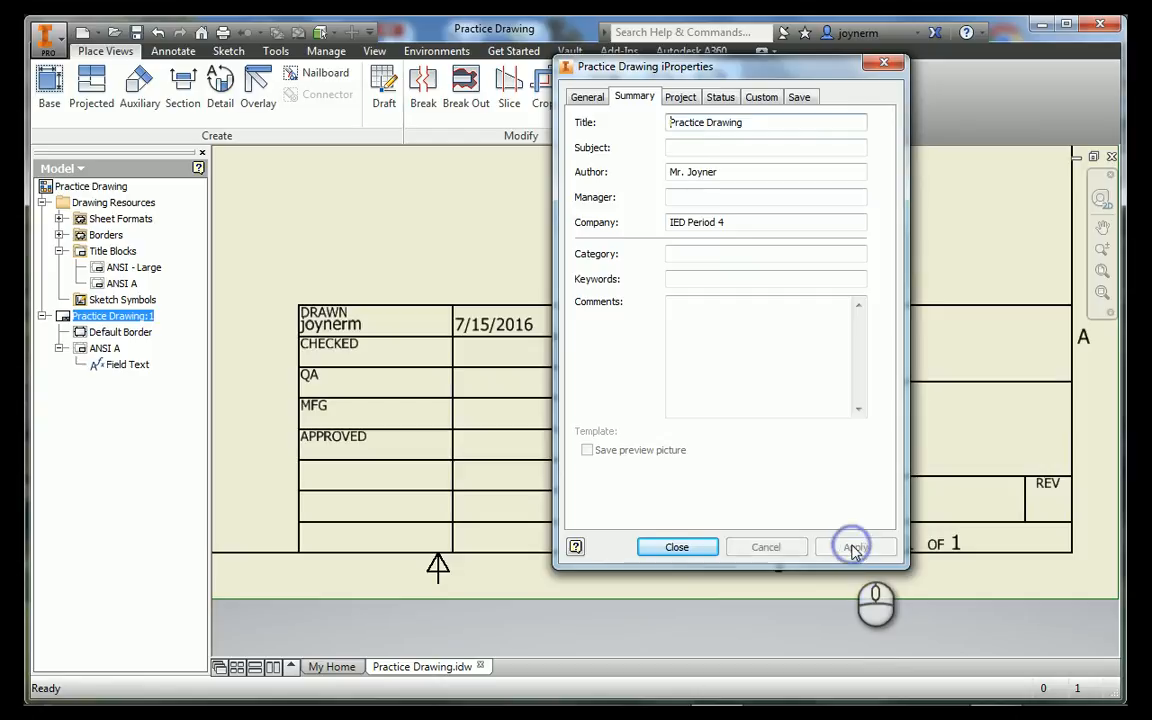
click(677, 548)
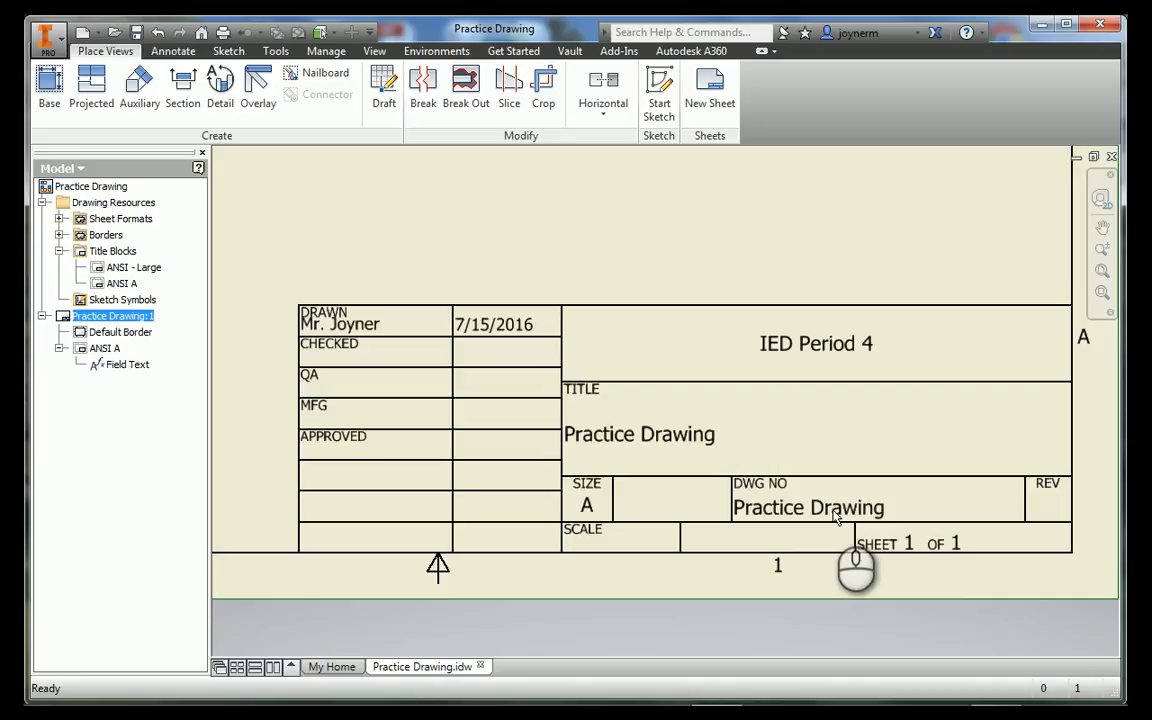
scroll(848, 516, down, 3)
scroll(852, 479, up, 7)
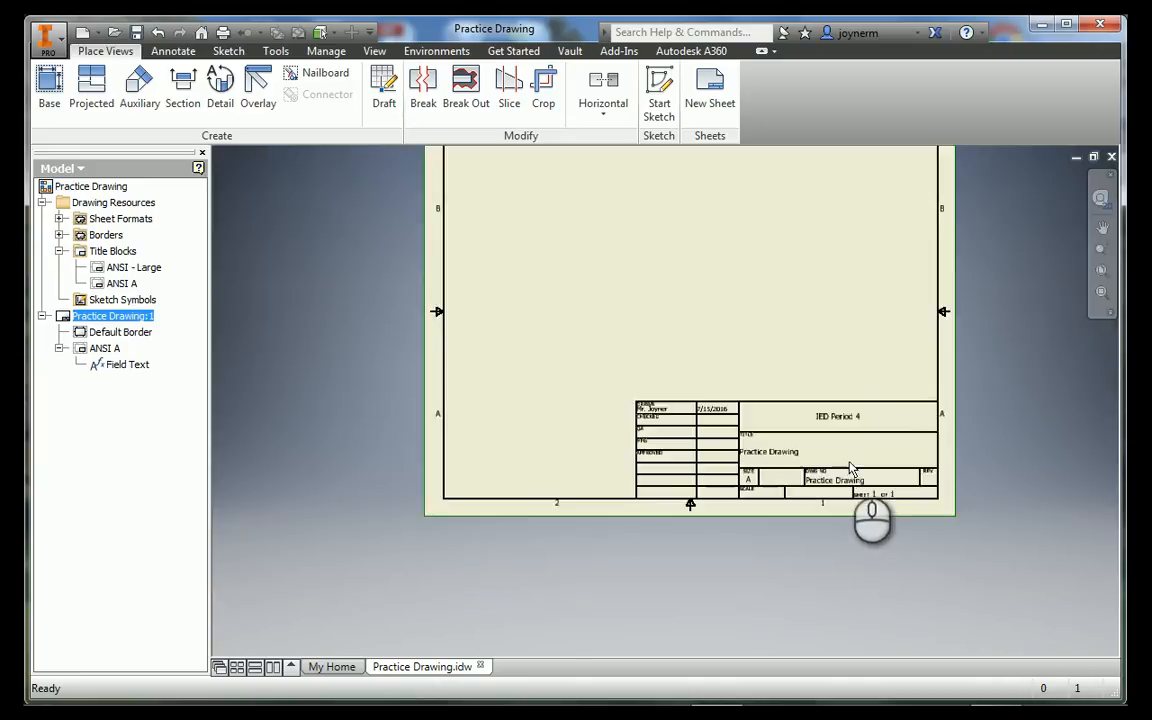
middle_drag(870, 336, 835, 450)
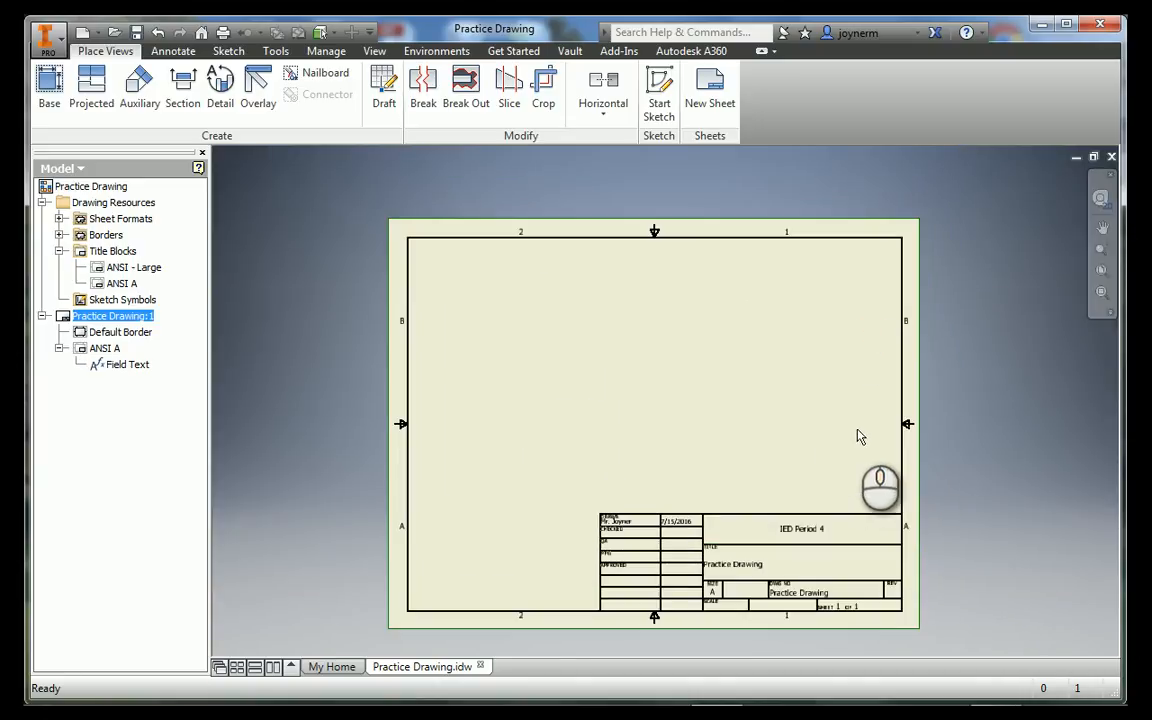